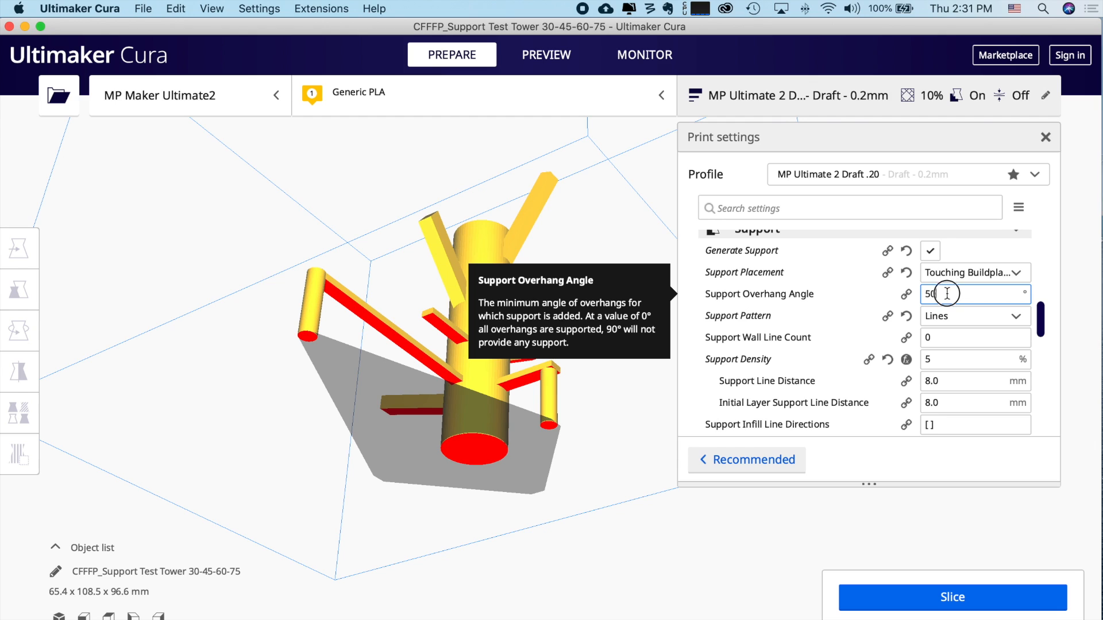
- Try support overhang angles of 0° and 40°, checking which tower arms get flagged, ending at 60°
text(0)
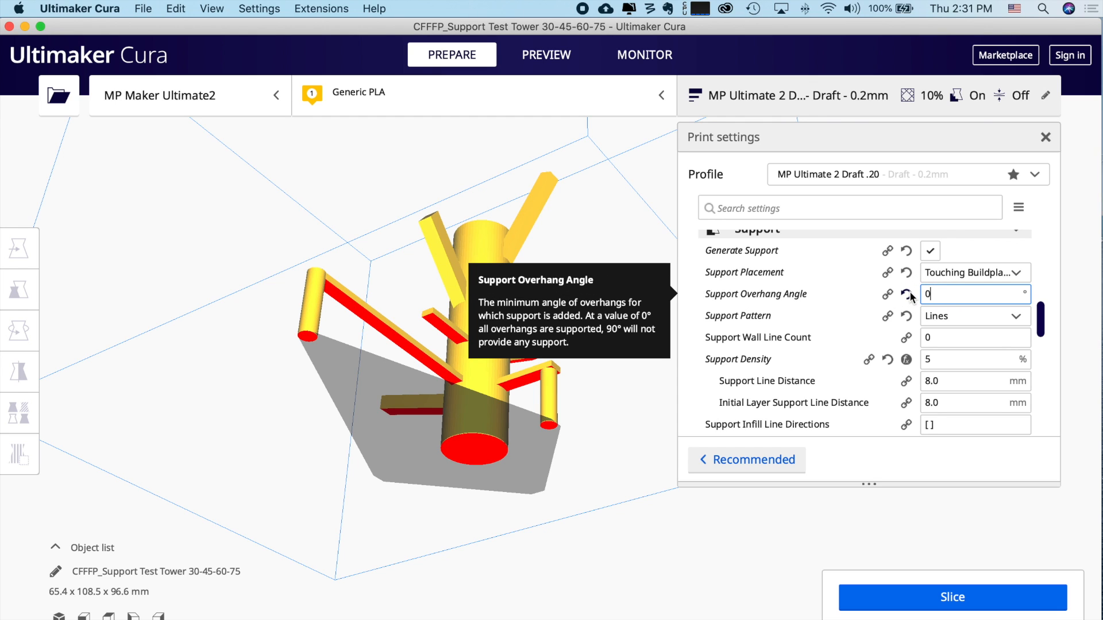
right_drag(593, 396, 603, 446)
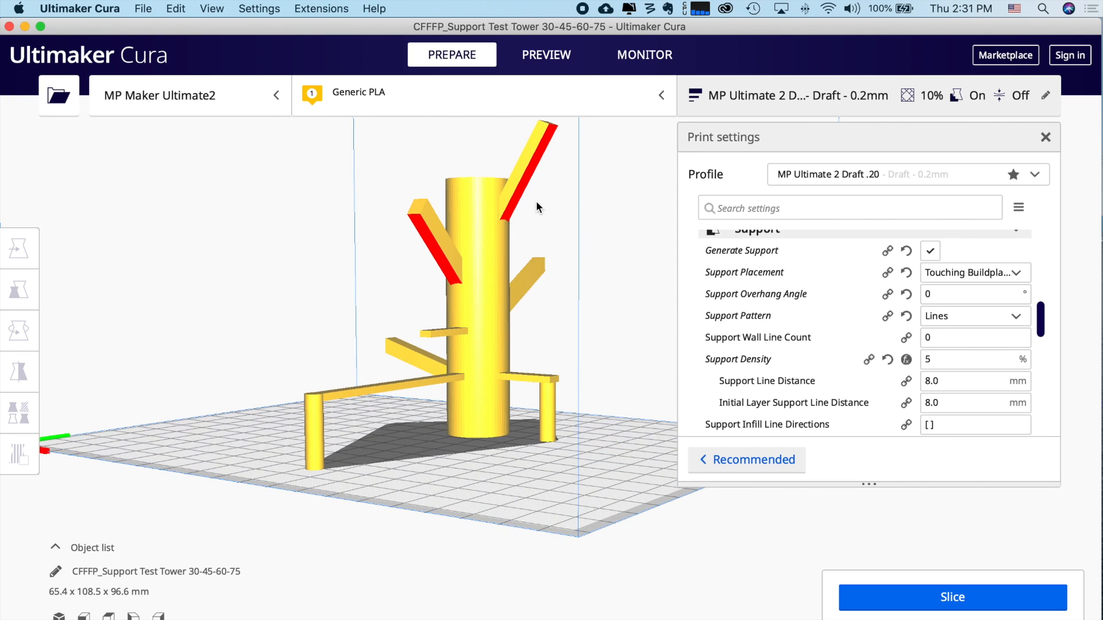
drag(946, 295, 886, 294)
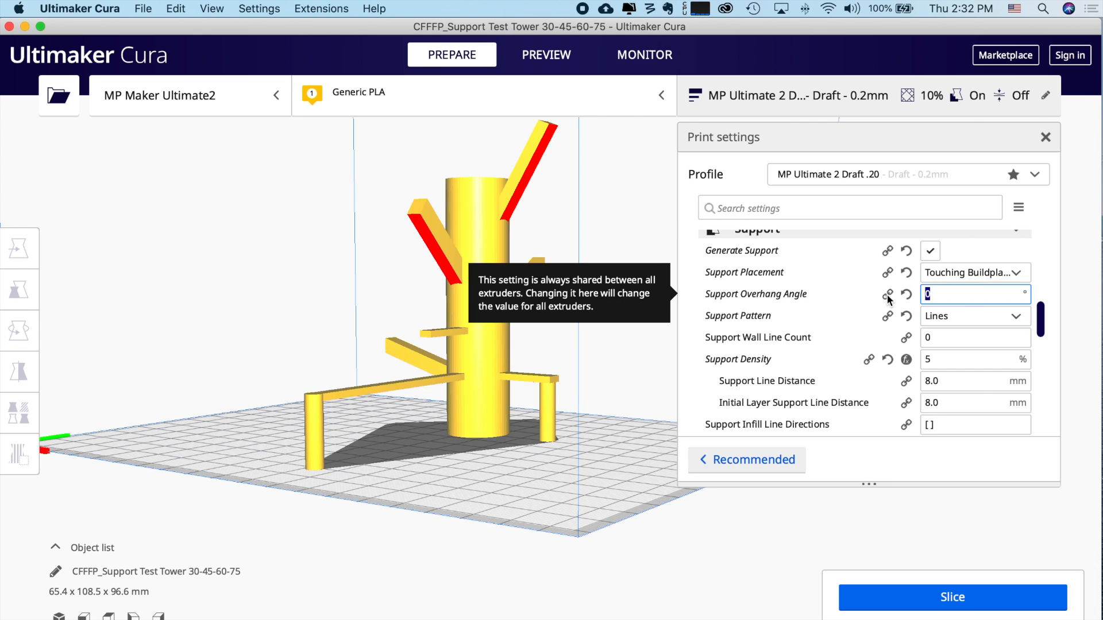
text(40)
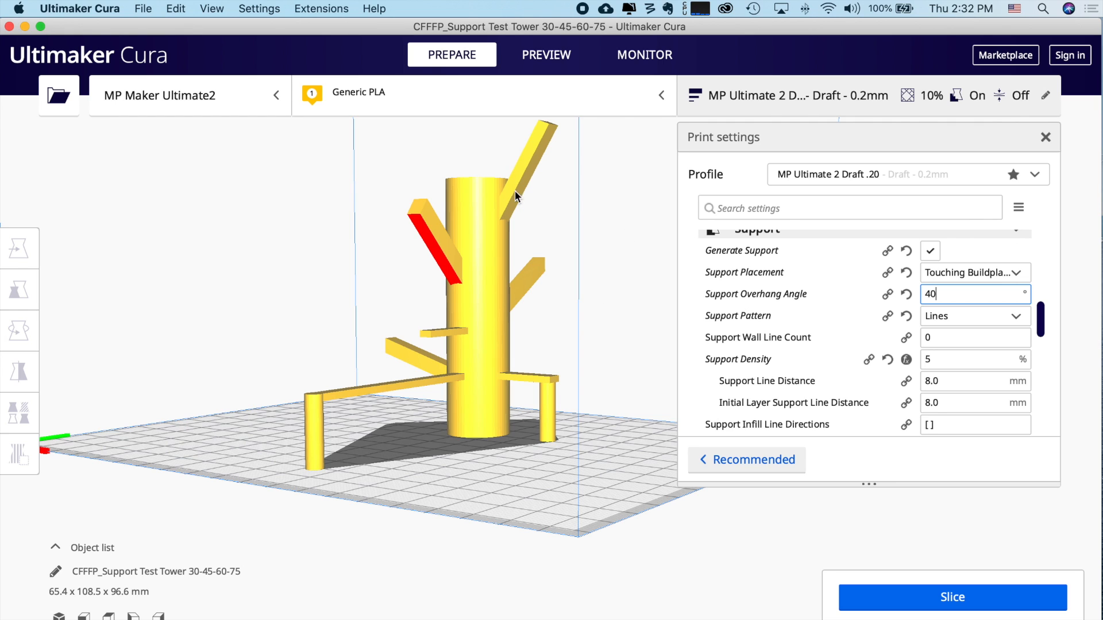
right_drag(505, 325, 560, 358)
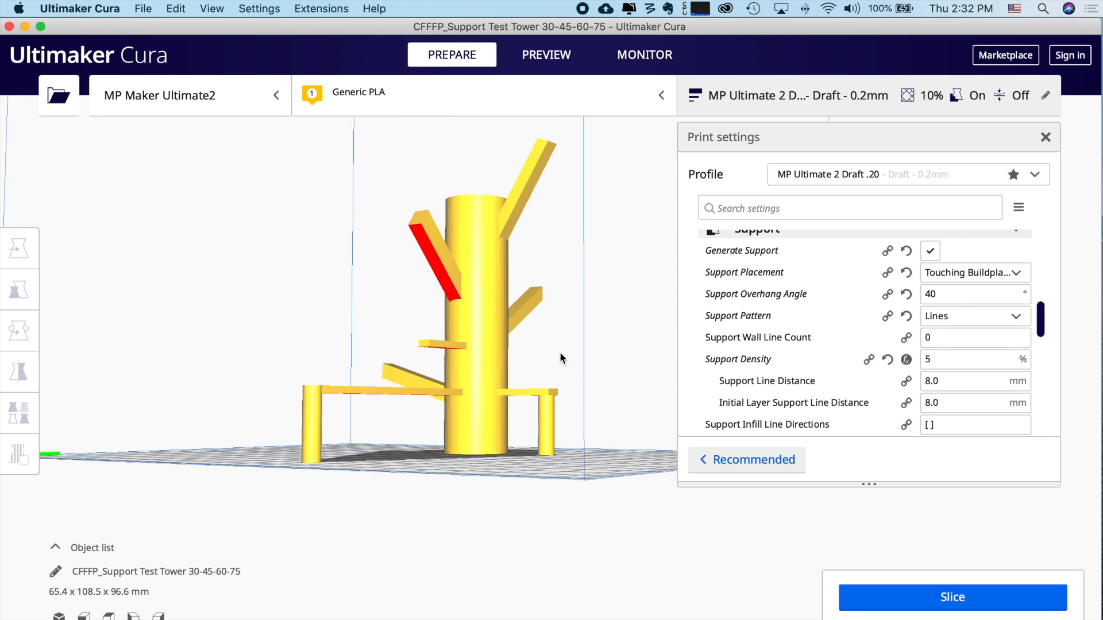
click(627, 394)
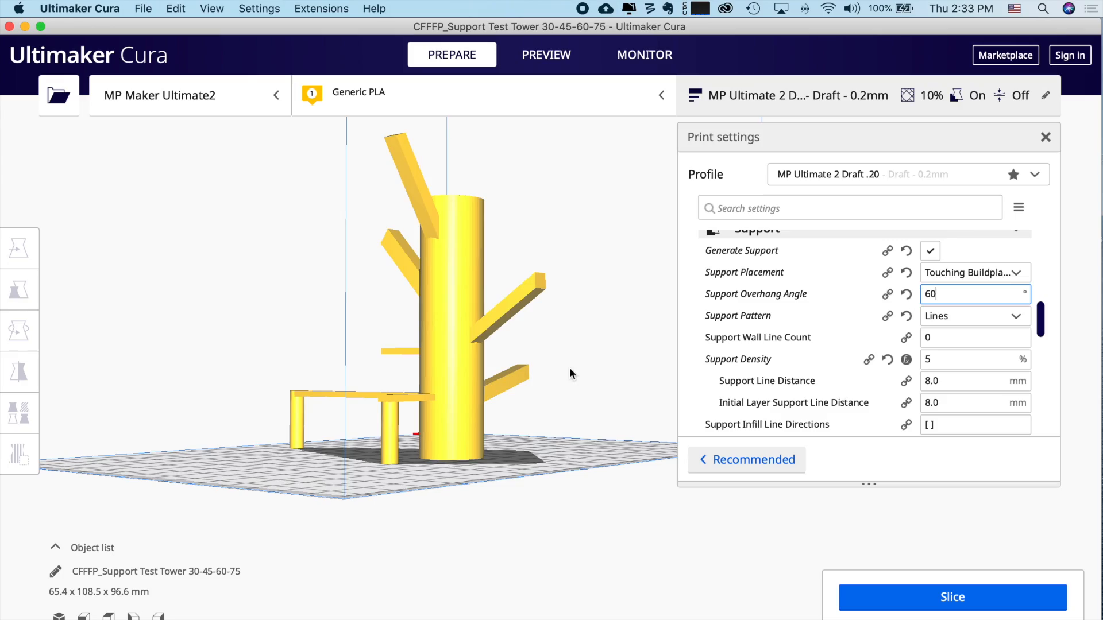
right_drag(570, 370, 544, 343)
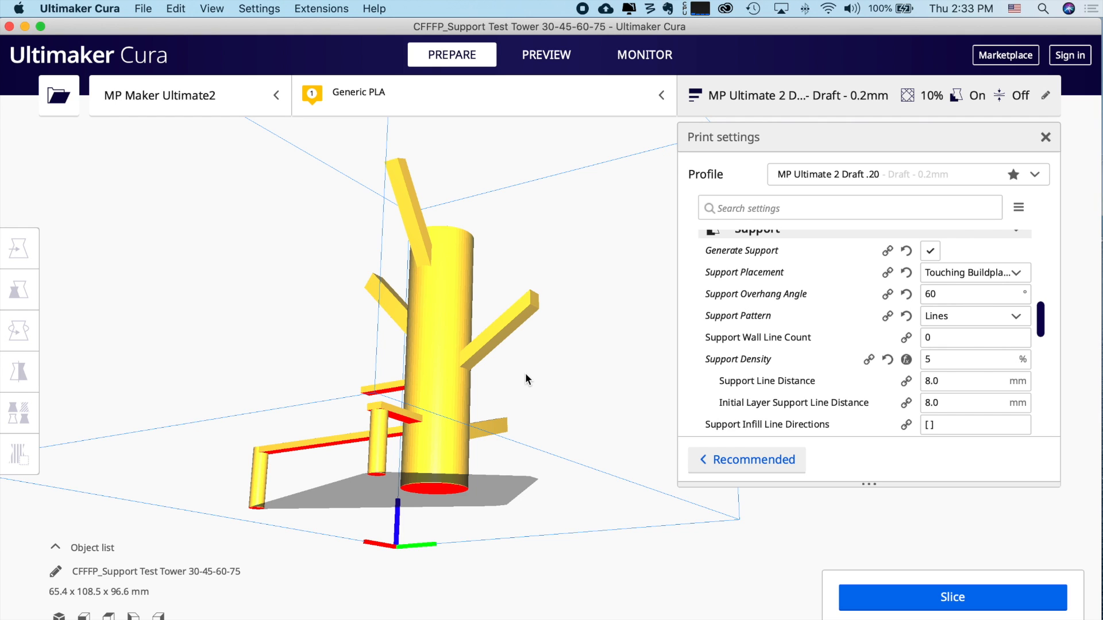
- Change the support overhang angle from 60° to 50° and check the red overhang on the upper arm
right_drag(563, 367, 560, 402)
double_click(951, 290)
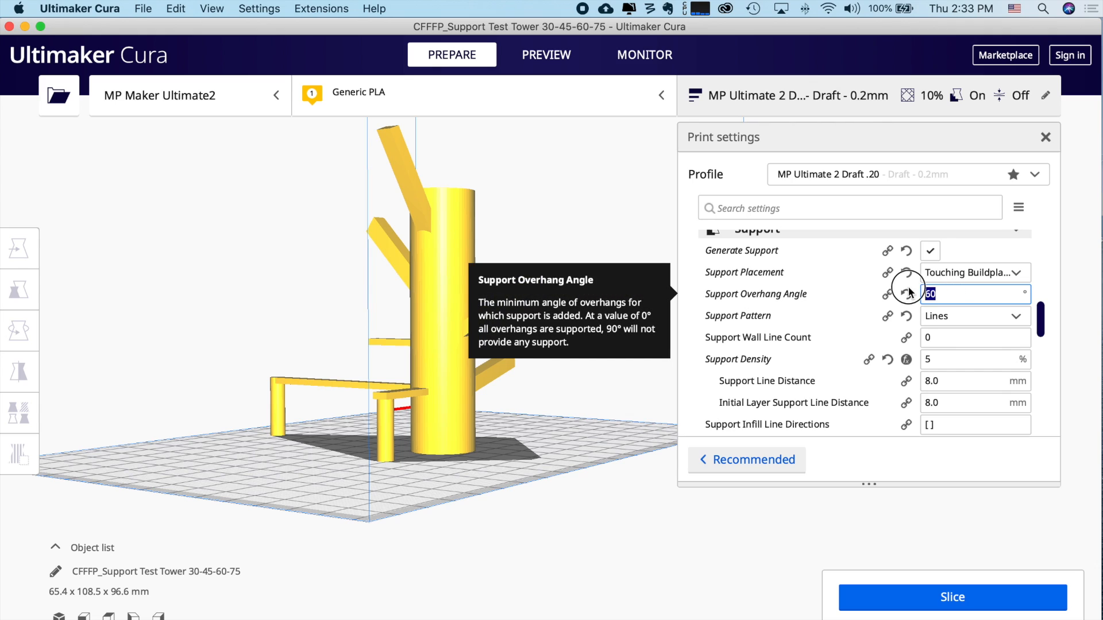
text(50)
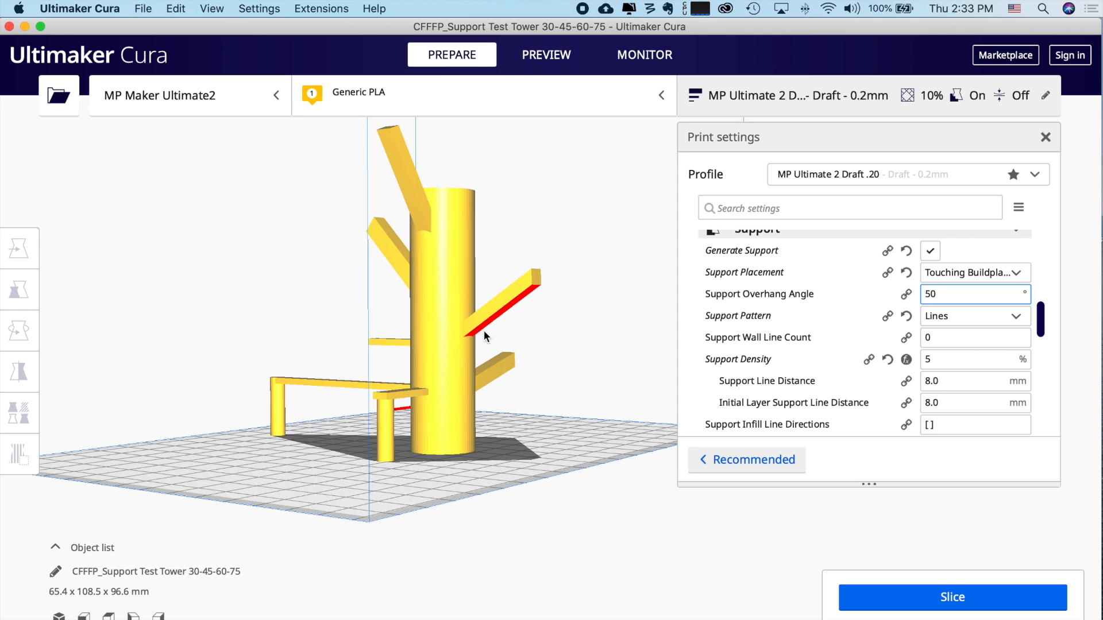
right_drag(515, 315, 611, 315)
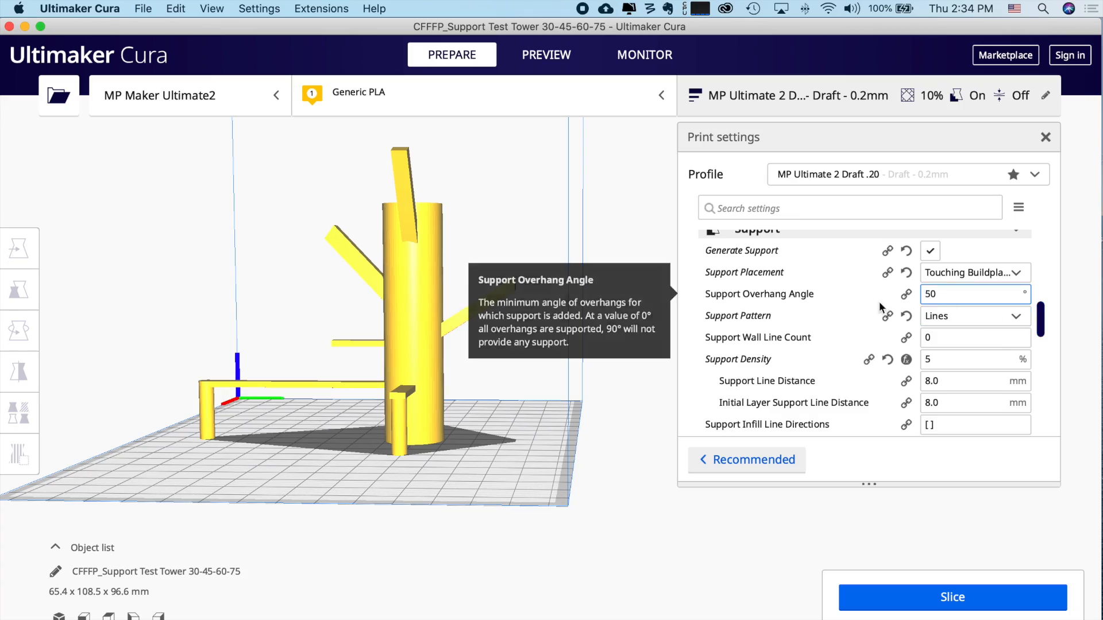
right_click(766, 295)
click(815, 307)
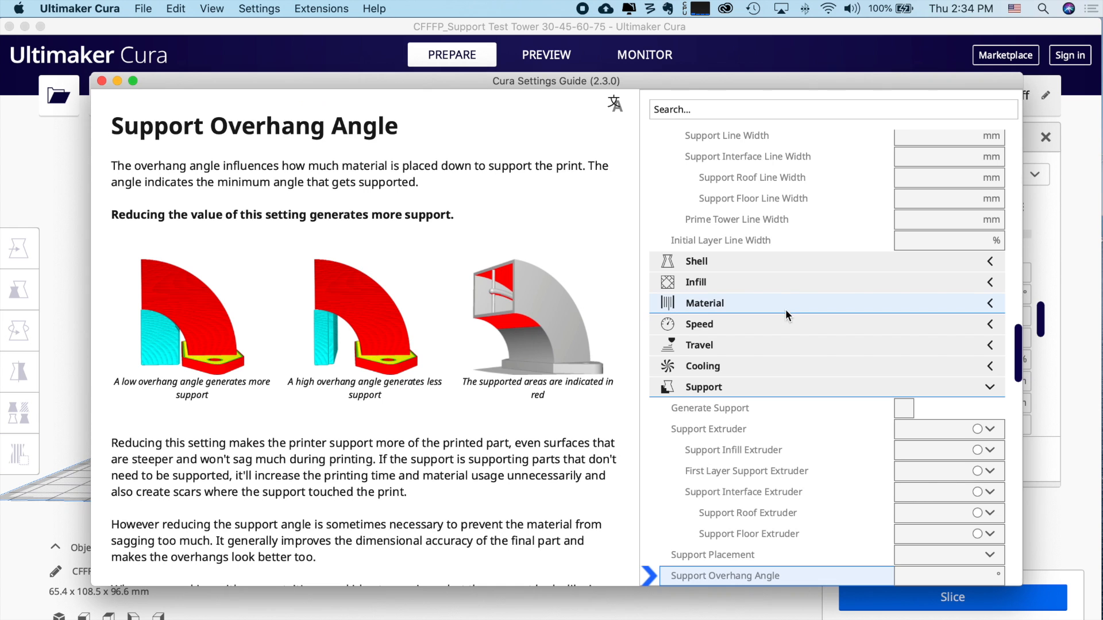
scroll(491, 453, down, 3)
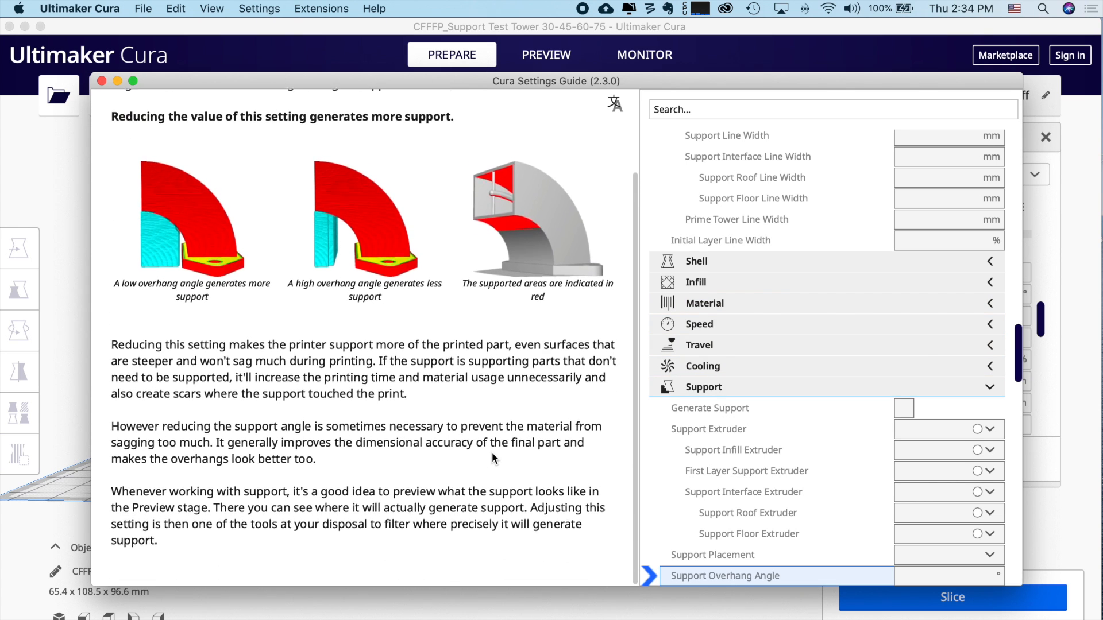
scroll(492, 458, up, 3)
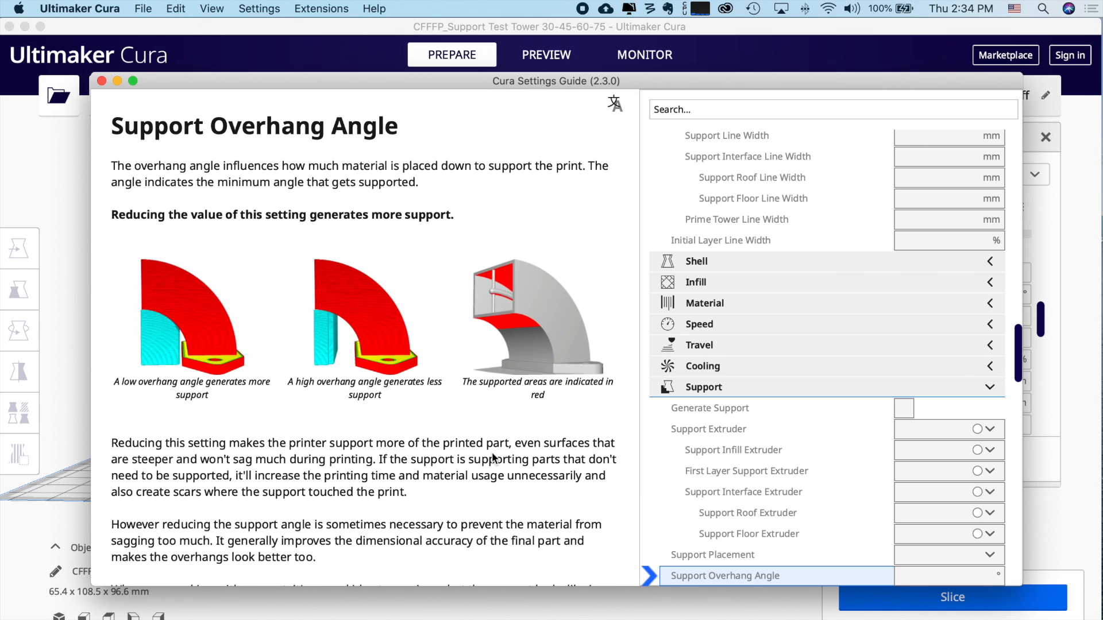
click(102, 81)
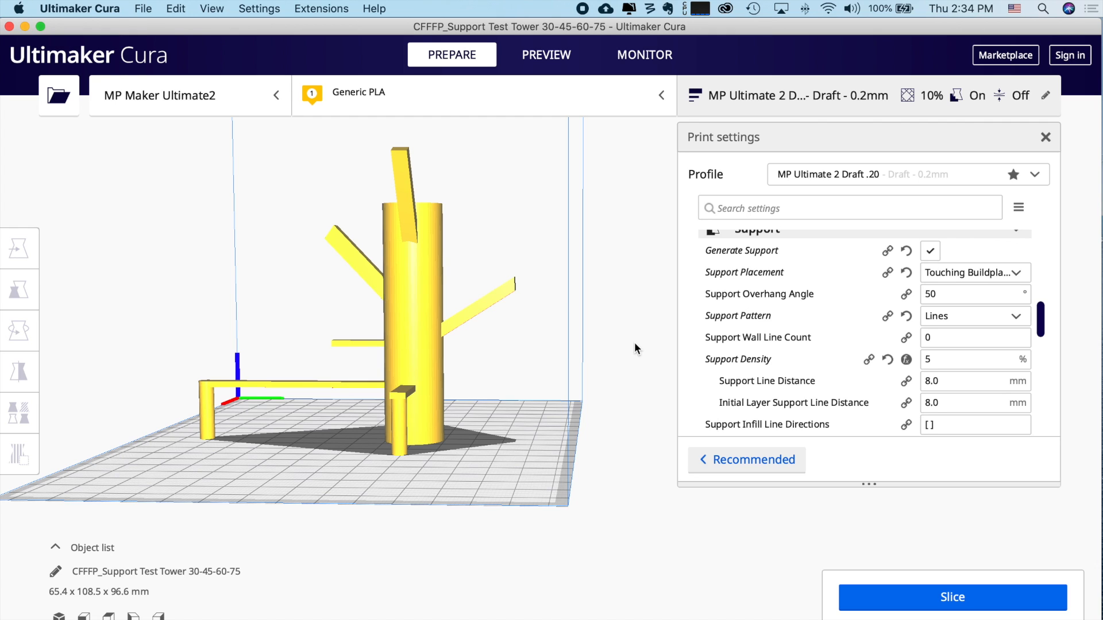
- Switch support placement from Touching Buildplate to Everywhere and slice the test tower
scroll(780, 291, up, 2)
scroll(779, 291, down, 1)
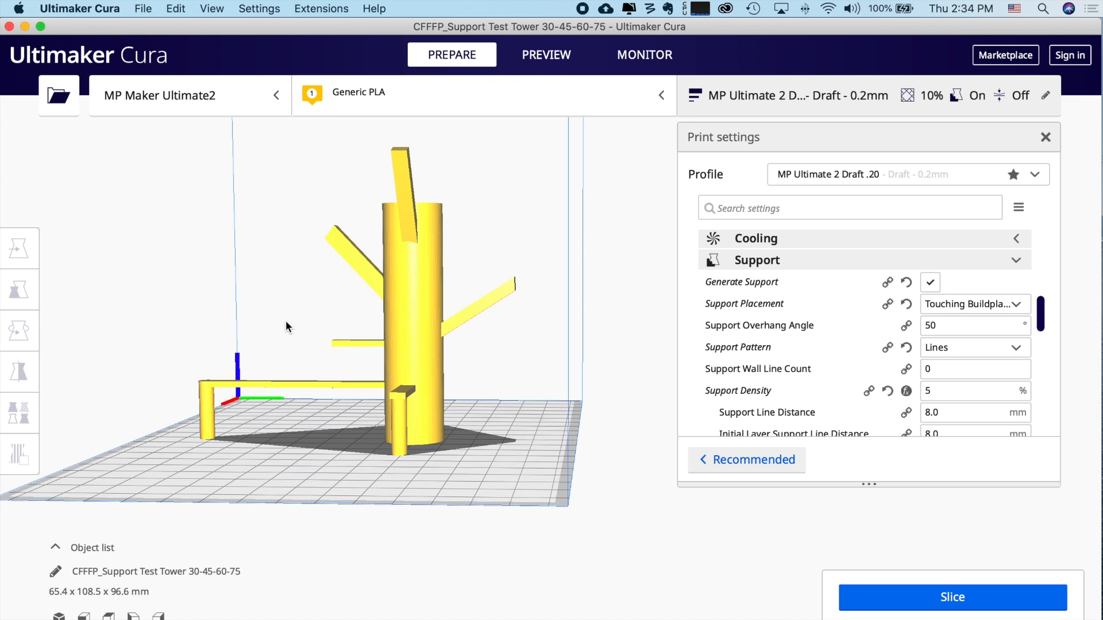
right_drag(432, 375, 648, 370)
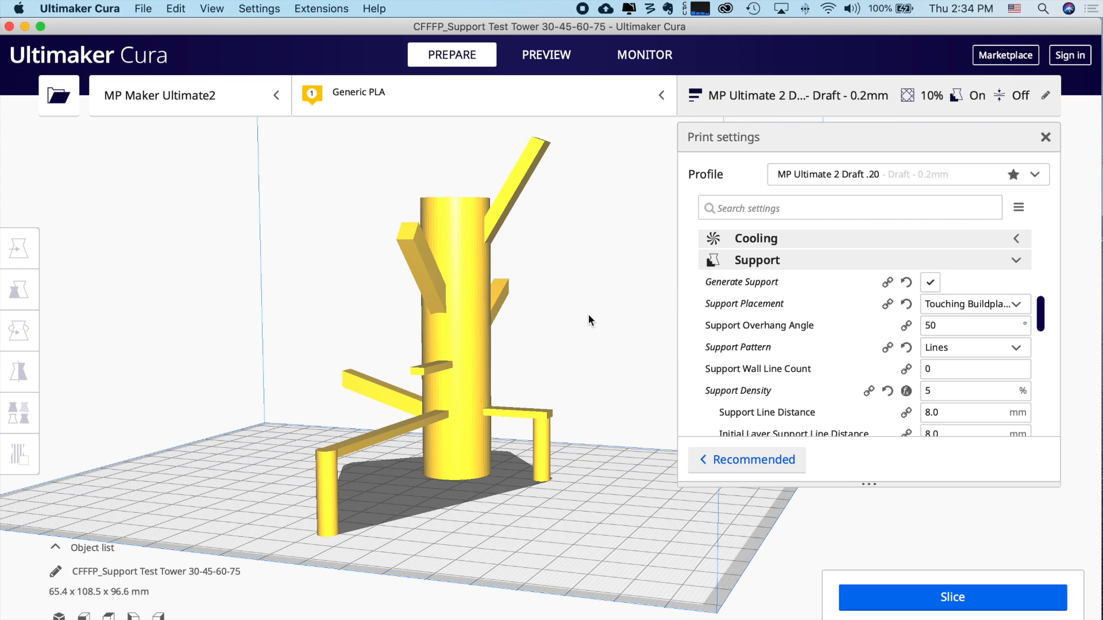
click(1001, 305)
click(1002, 344)
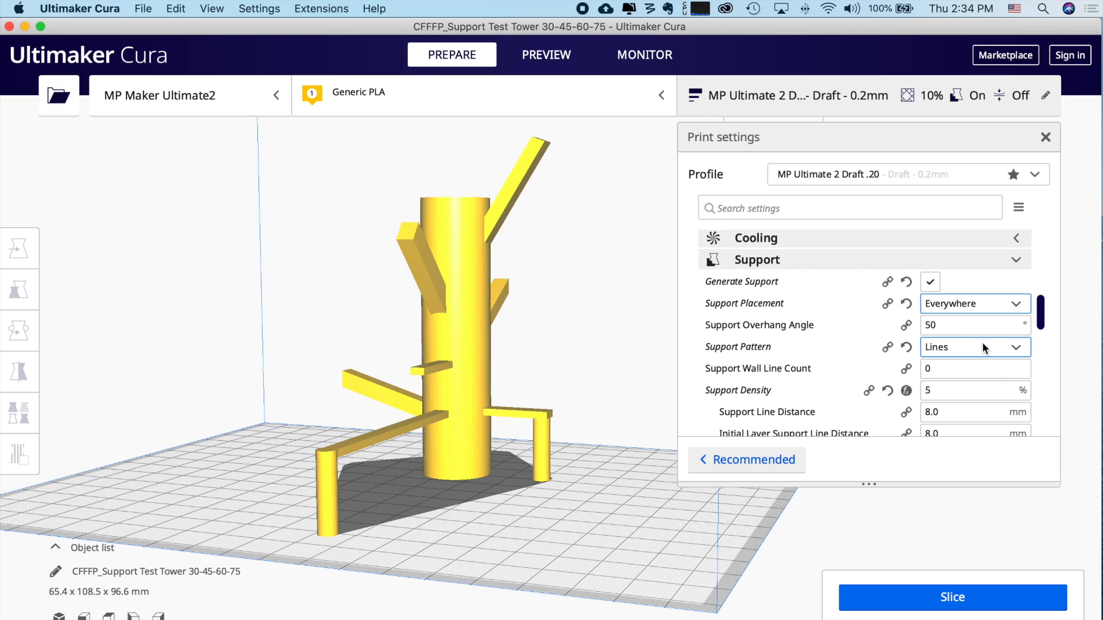
click(950, 607)
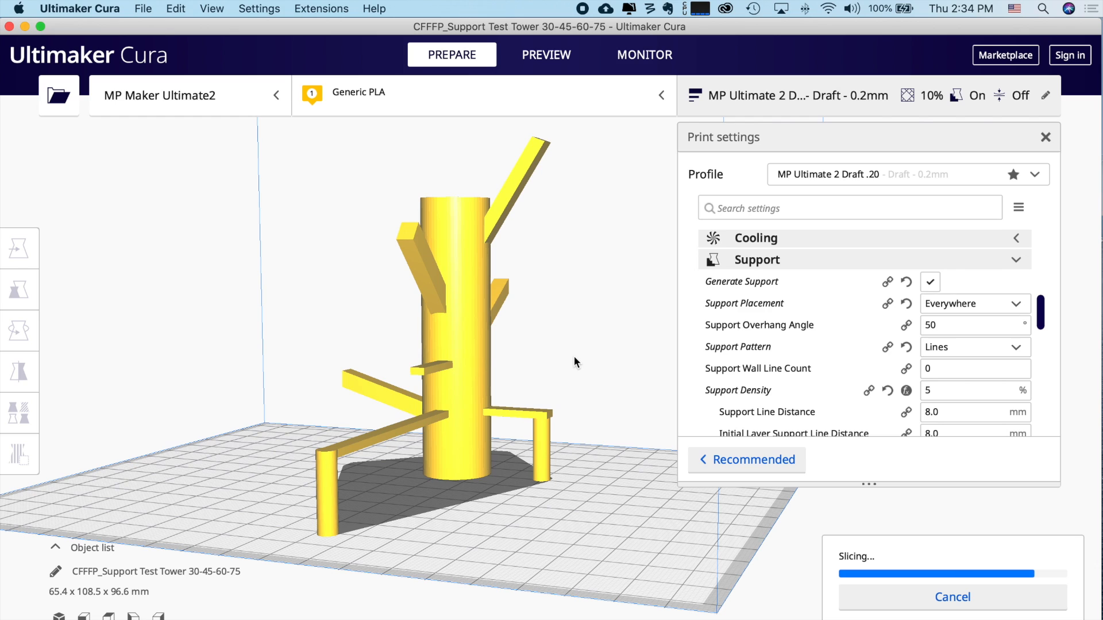
- Inspect the sliced tower and its supports in the layer preview from several angles
click(871, 598)
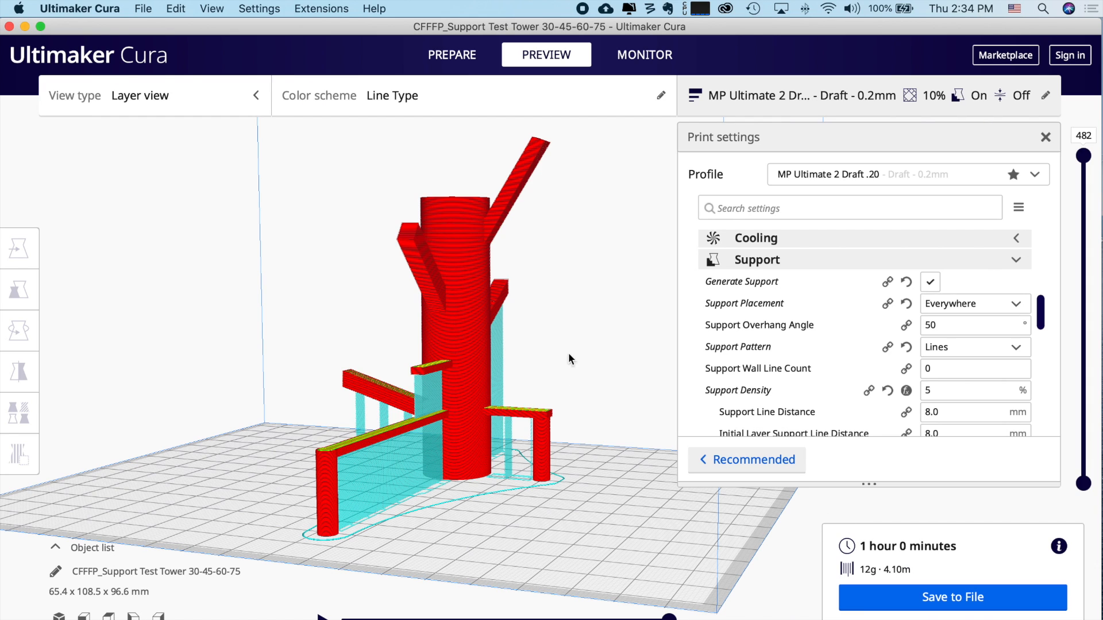
mouse_move(576, 316)
right_down()
mouse_move(438, 316)
mouse_move(575, 323)
right_up()
right_drag(495, 466, 405, 482)
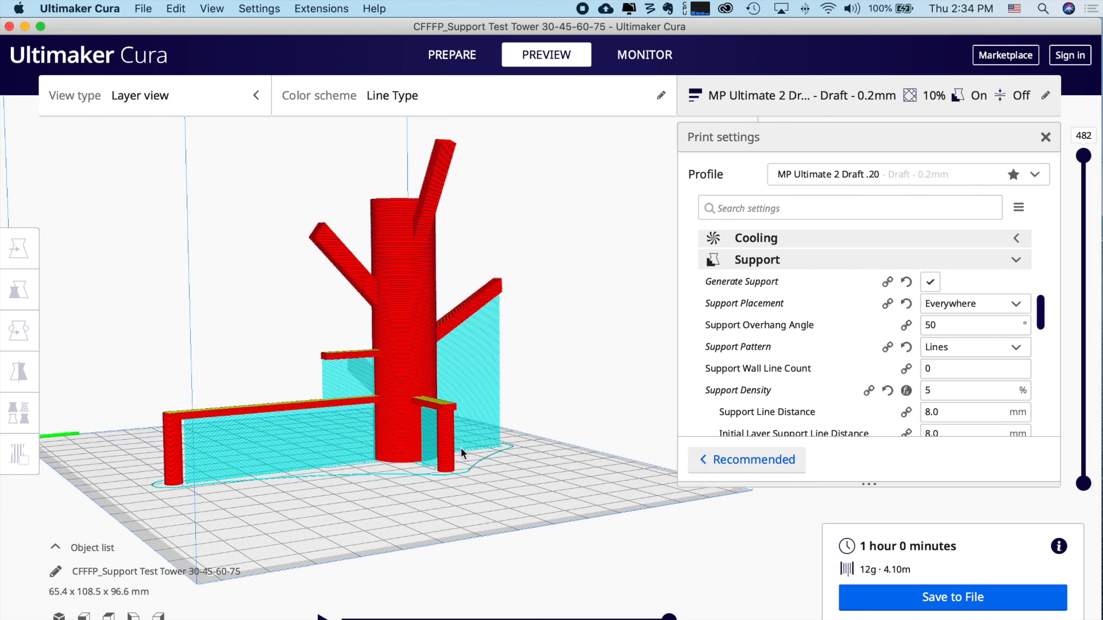
right_drag(396, 503, 513, 505)
- Replace the 50° support overhang angle with 40°
click(945, 325)
double_click(945, 325)
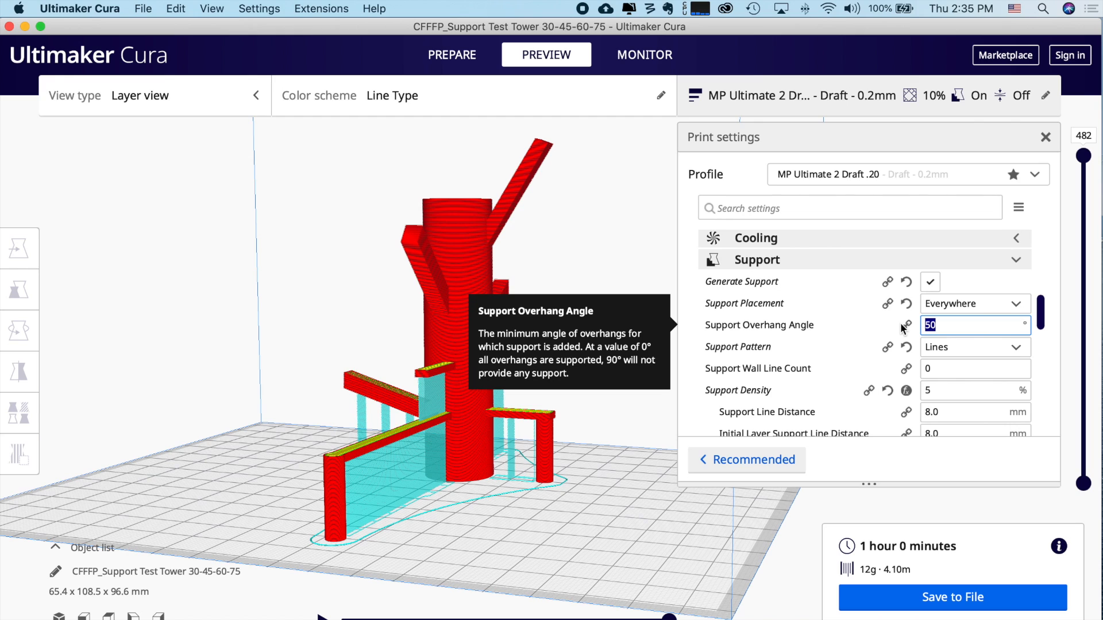
click(643, 437)
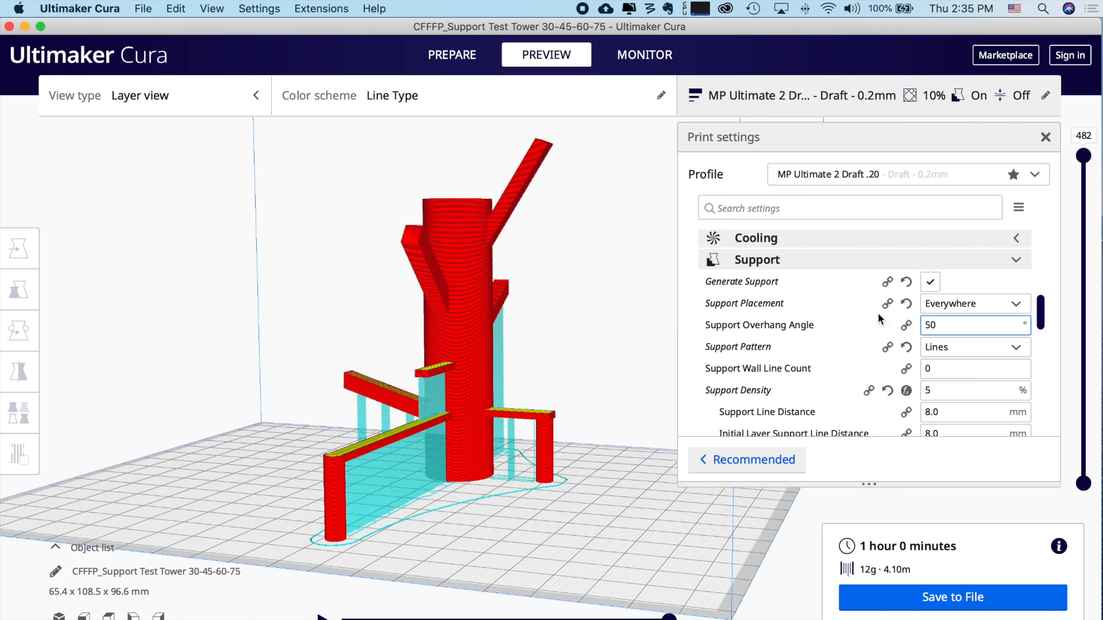
double_click(944, 325)
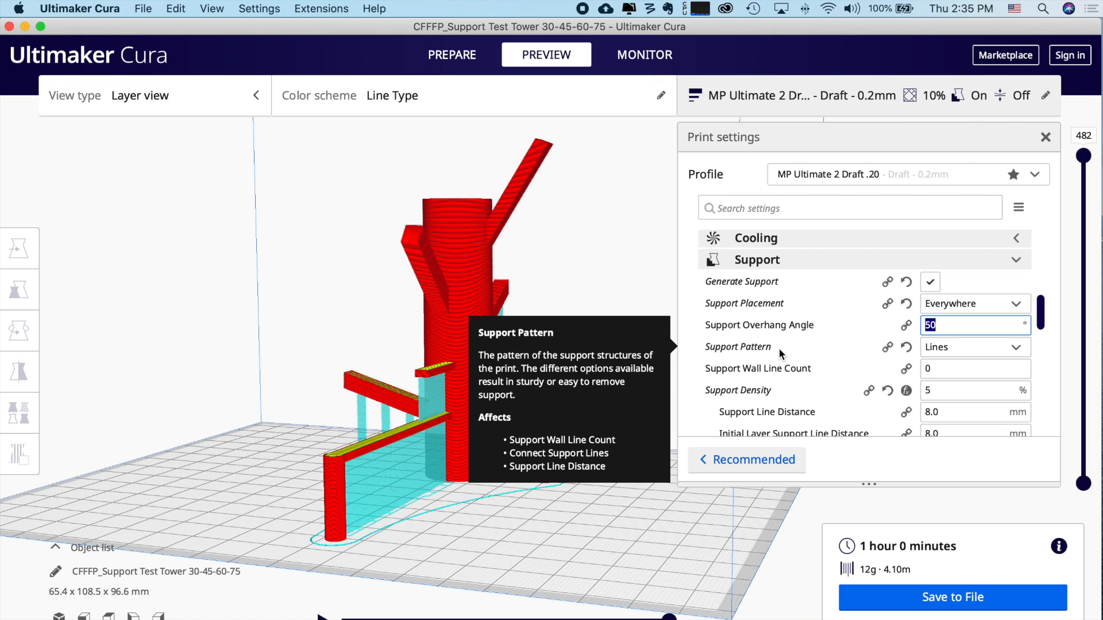
text(40)
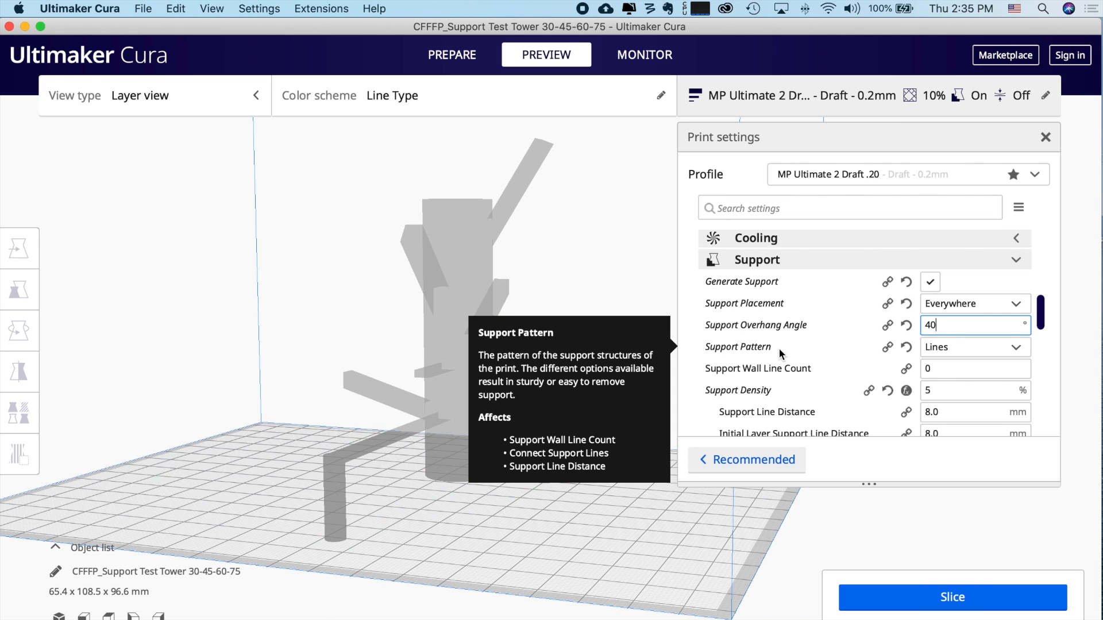
- Slice with the 40° overhang angle and inspect the new supports under the angled arms
click(962, 600)
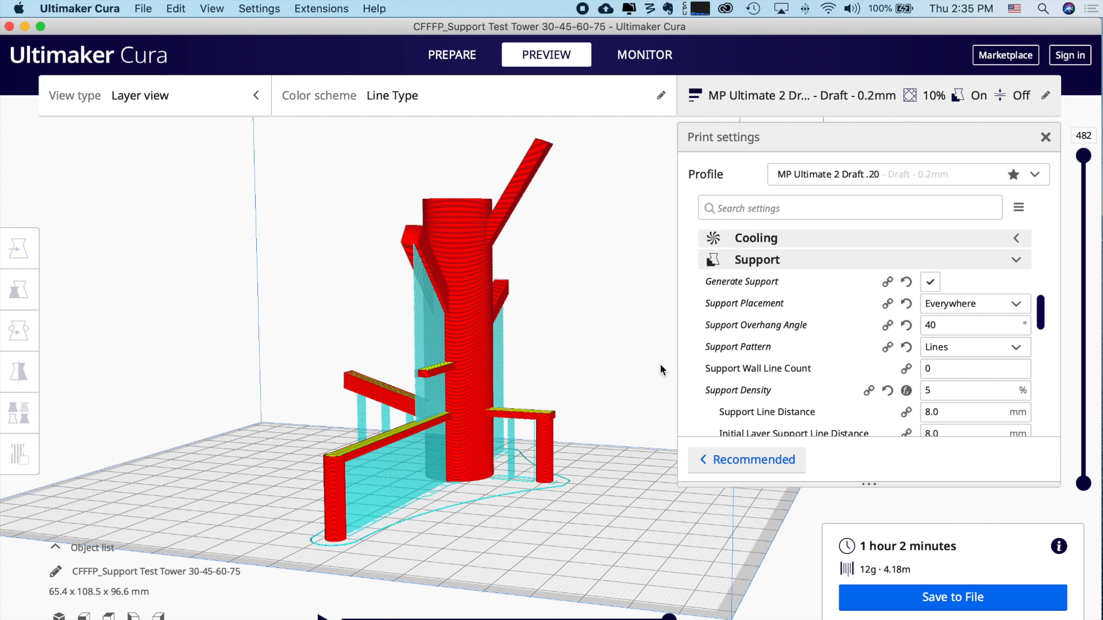
right_drag(660, 367, 353, 292)
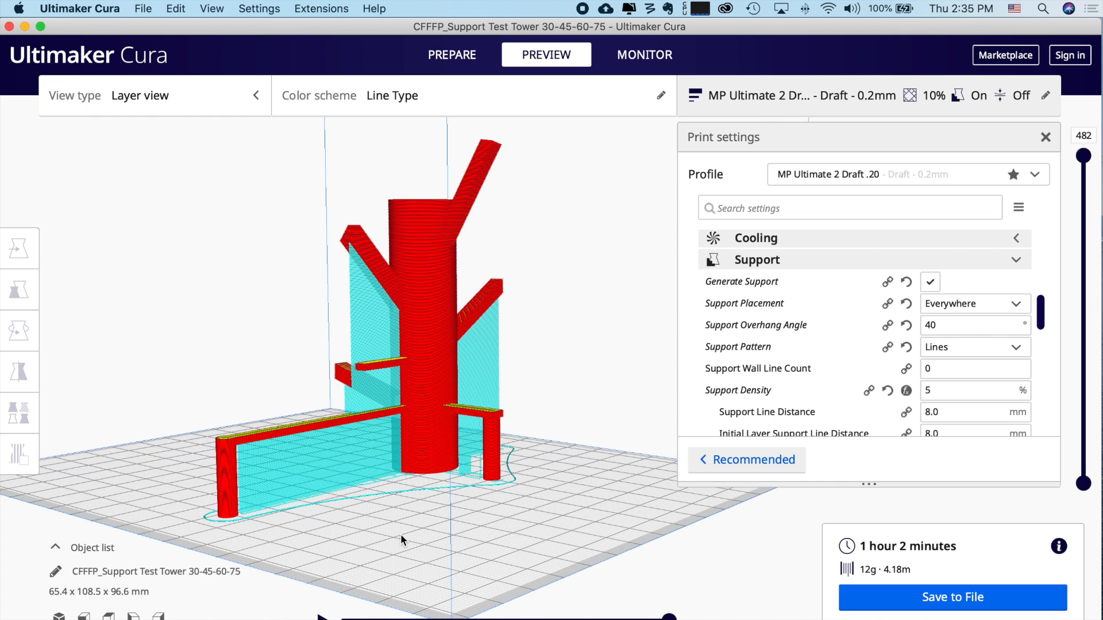
right_drag(396, 539, 577, 542)
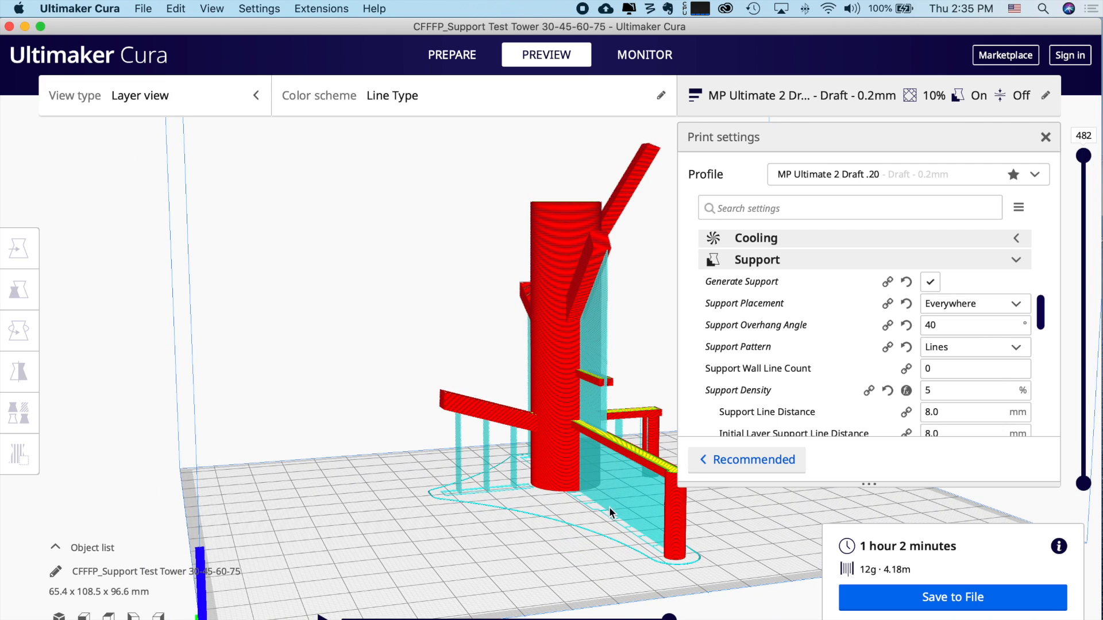
- Set support placement to Touching Buildplate and re-slice the tower
click(950, 304)
click(956, 323)
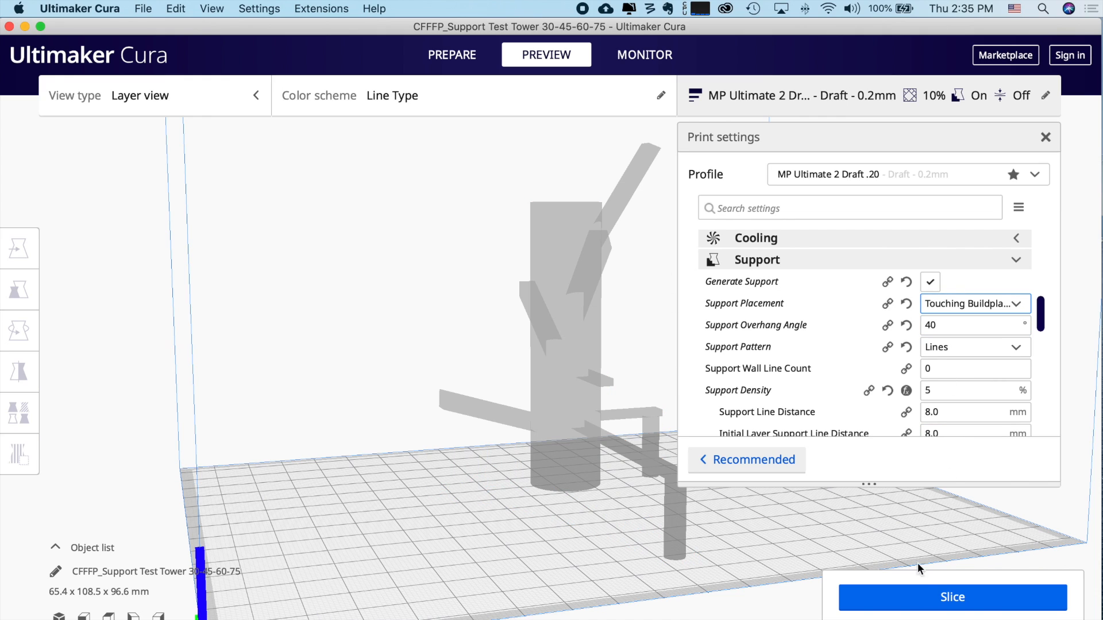
click(928, 610)
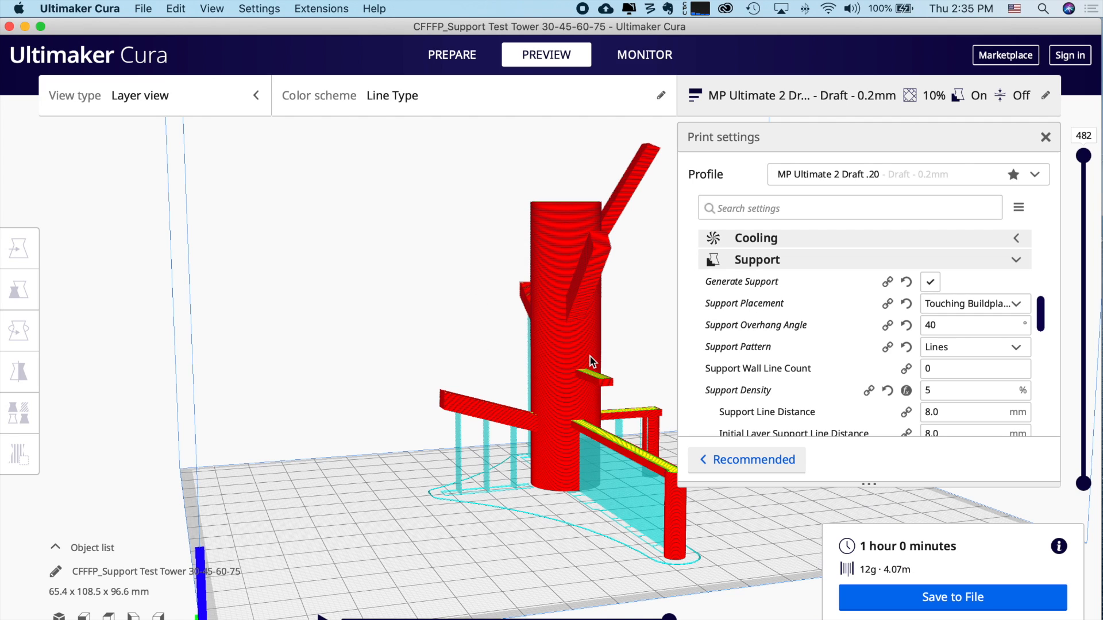
- Examine the buildplate-only supports in the layer preview from several sides, including underneath
right_drag(654, 348, 424, 361)
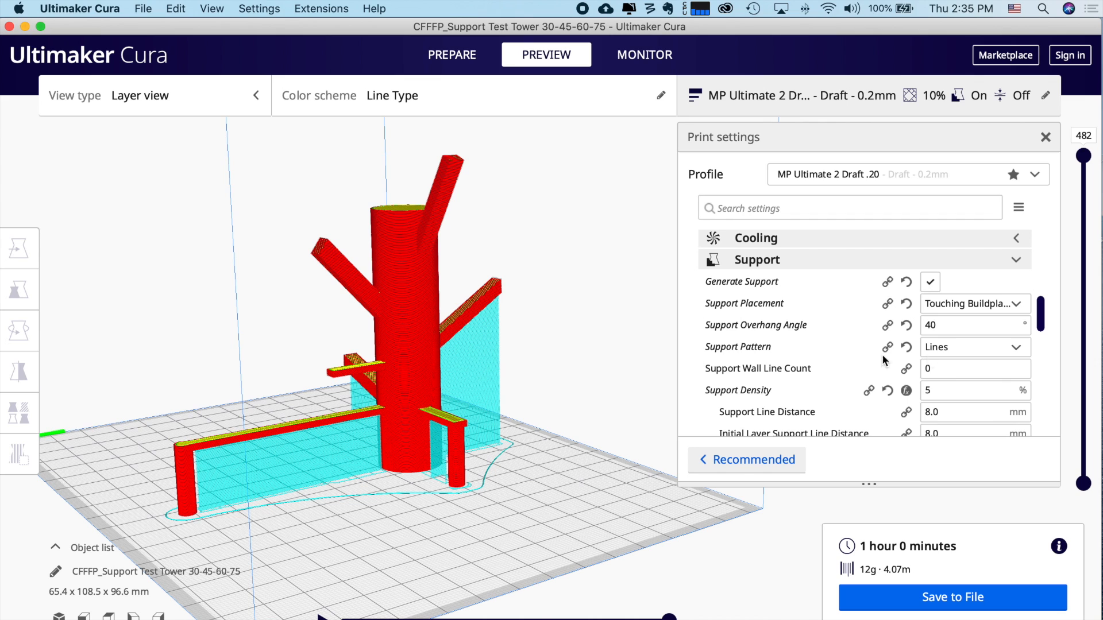
right_drag(340, 508, 390, 442)
right_drag(453, 461, 494, 449)
right_drag(560, 468, 351, 473)
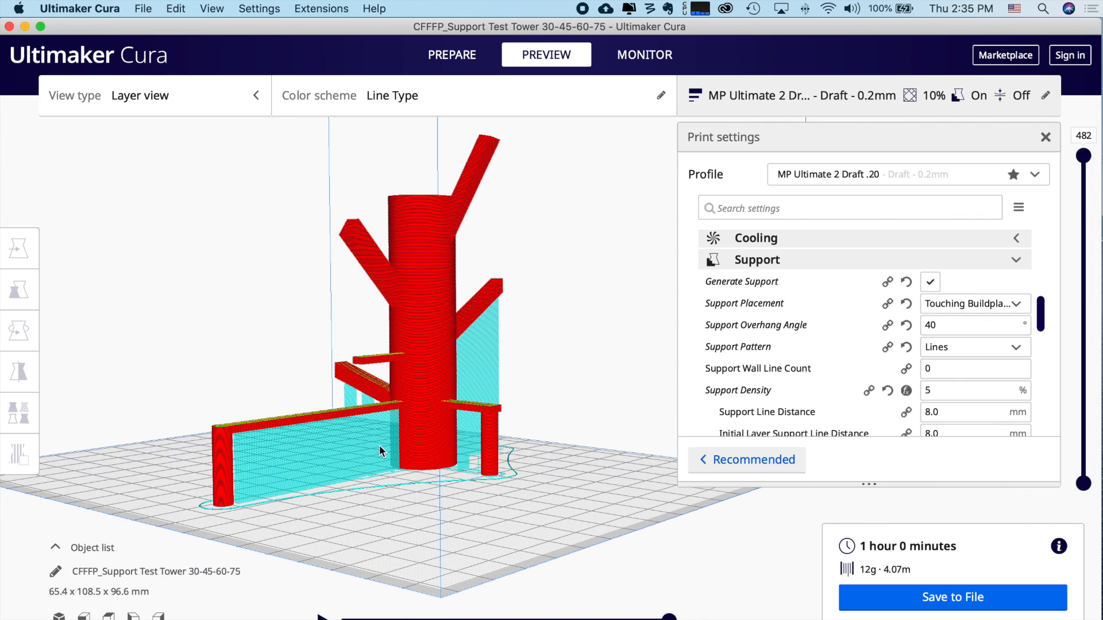
right_drag(408, 486, 551, 488)
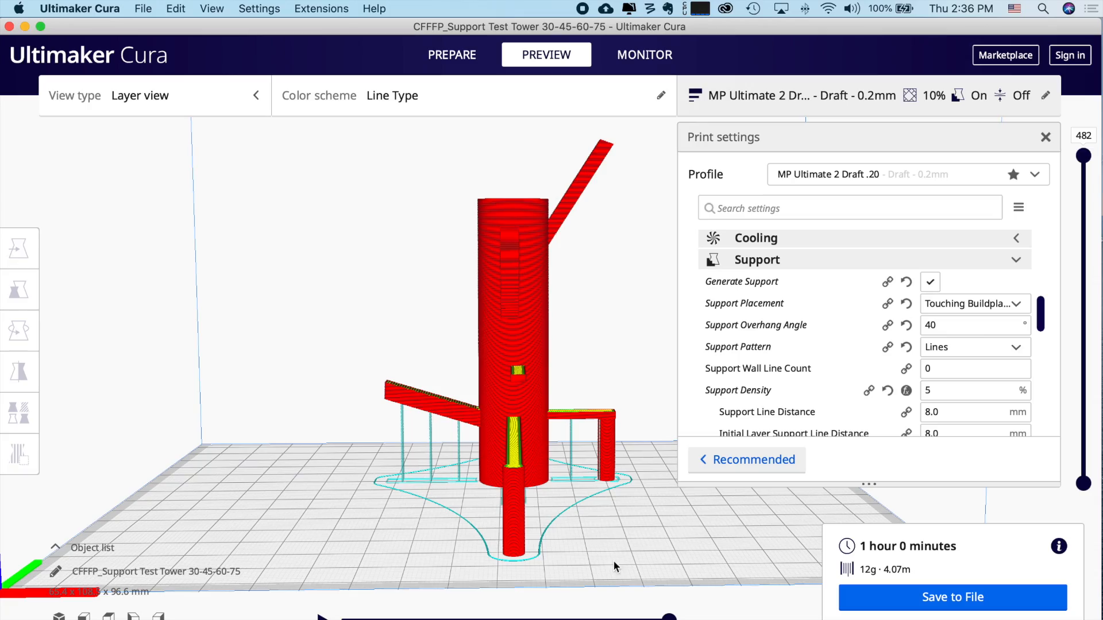
right_drag(612, 560, 291, 467)
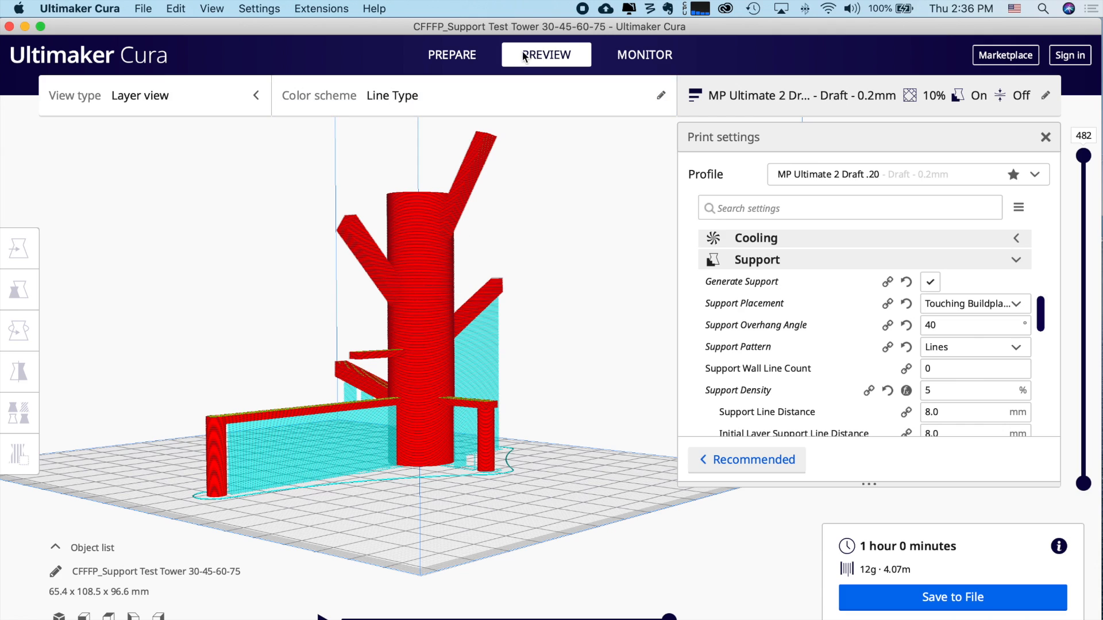
- Rotate the tower -150° about its vertical axis in the Prepare view
click(462, 54)
click(439, 316)
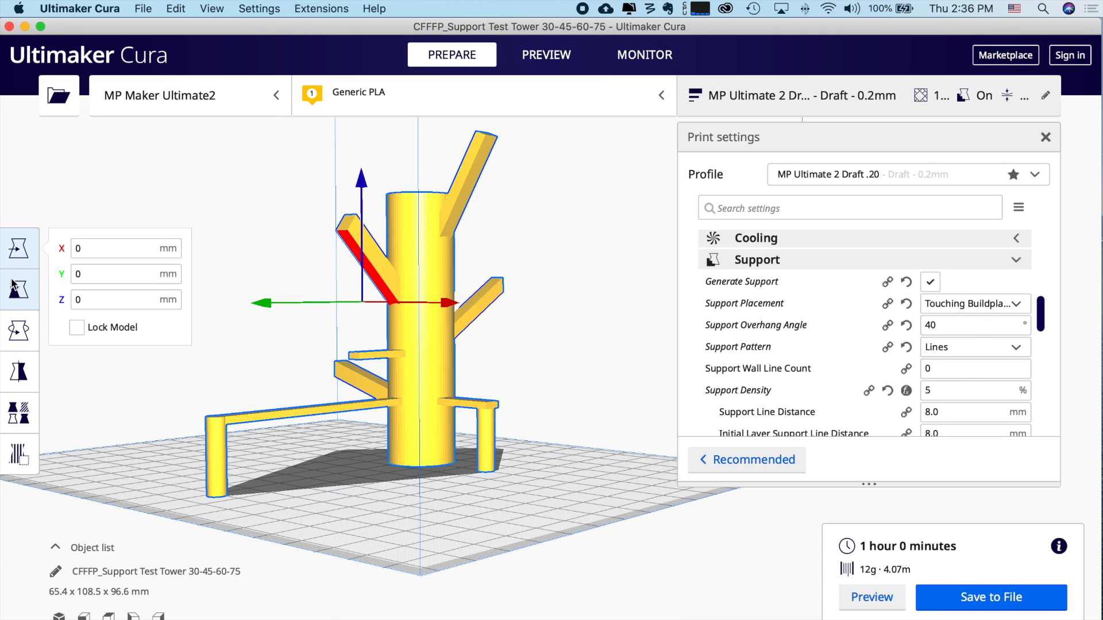
click(26, 330)
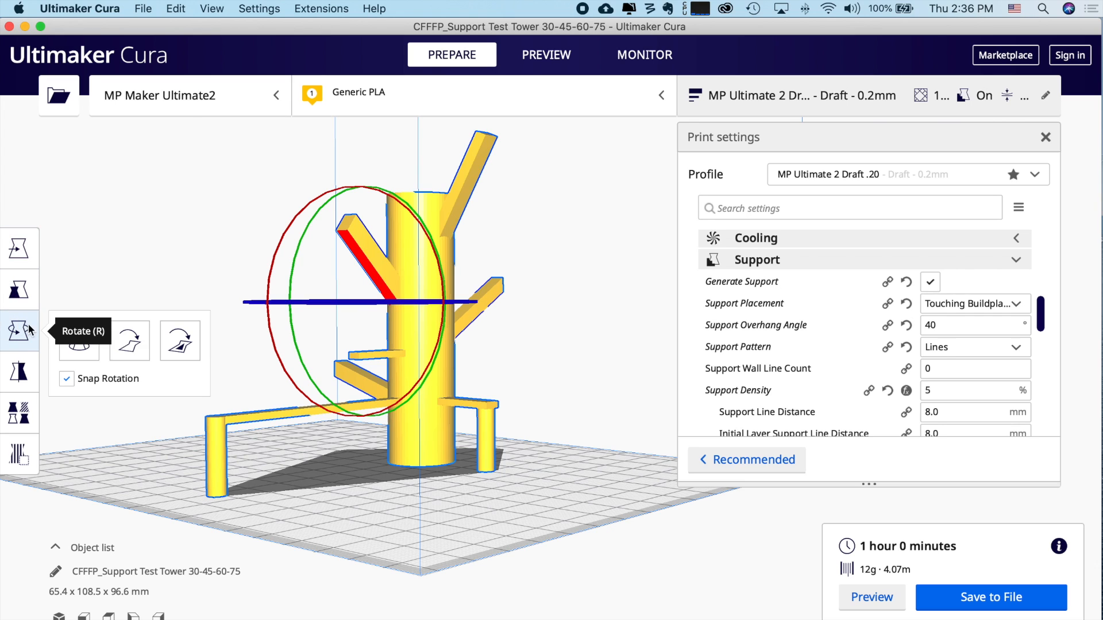
drag(426, 305, 319, 302)
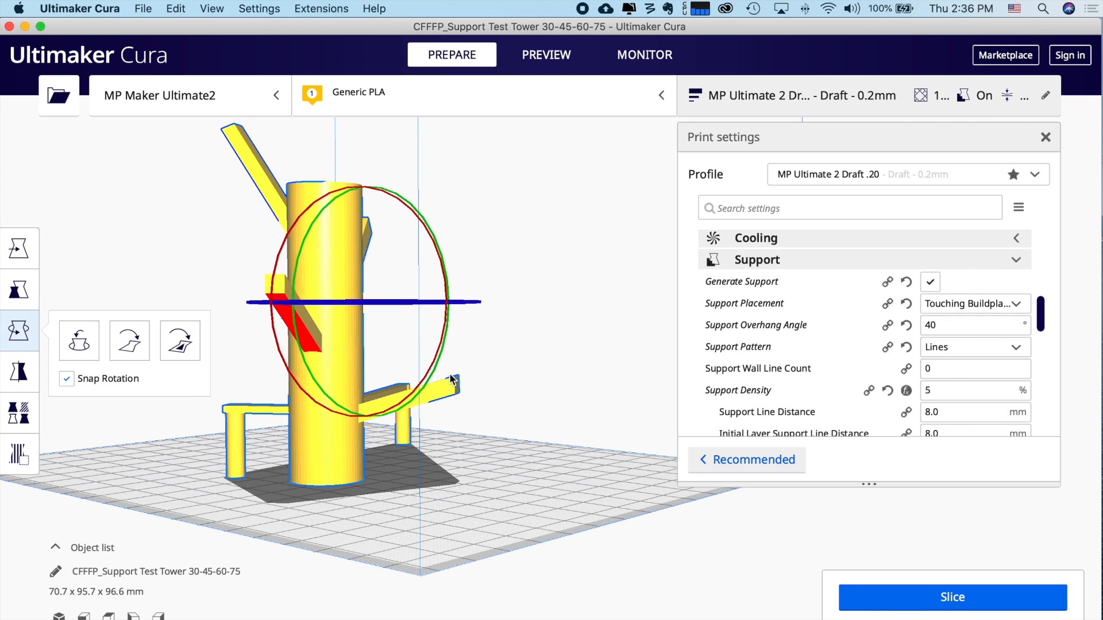
click(454, 374)
- Re-slice the rotated tower and preview its buildplate supports beneath the bars
right_drag(521, 450, 531, 365)
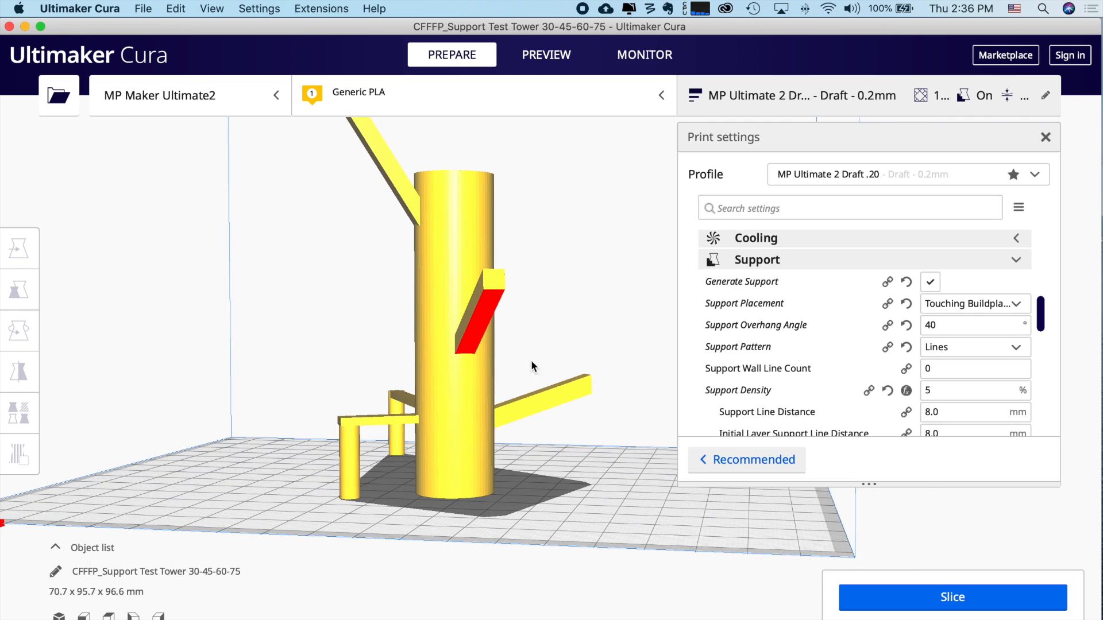
click(964, 598)
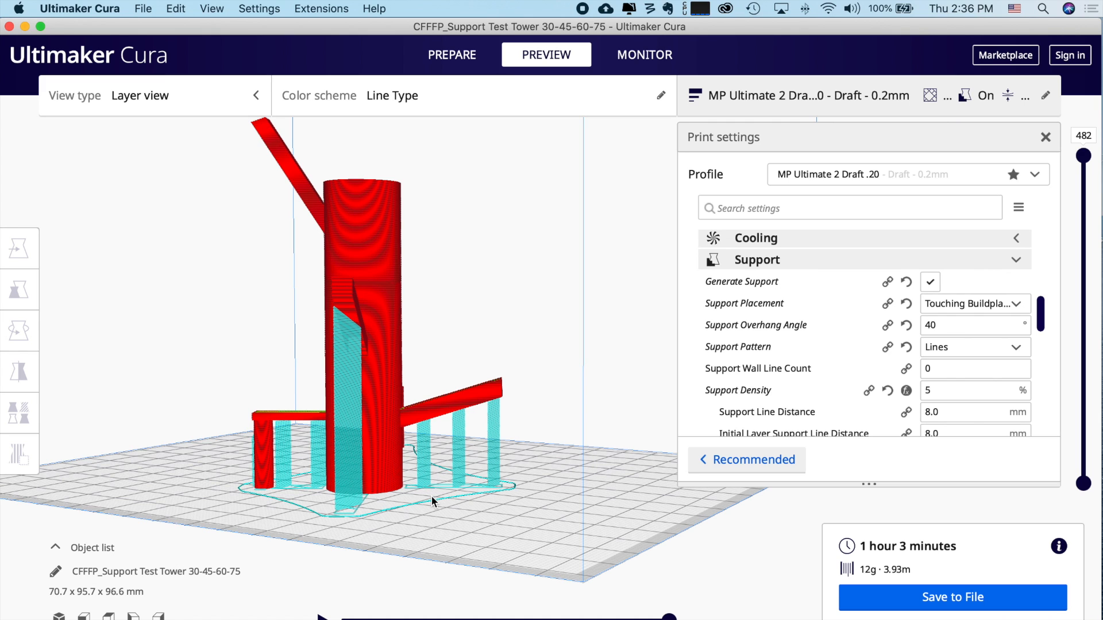
right_drag(394, 505, 515, 507)
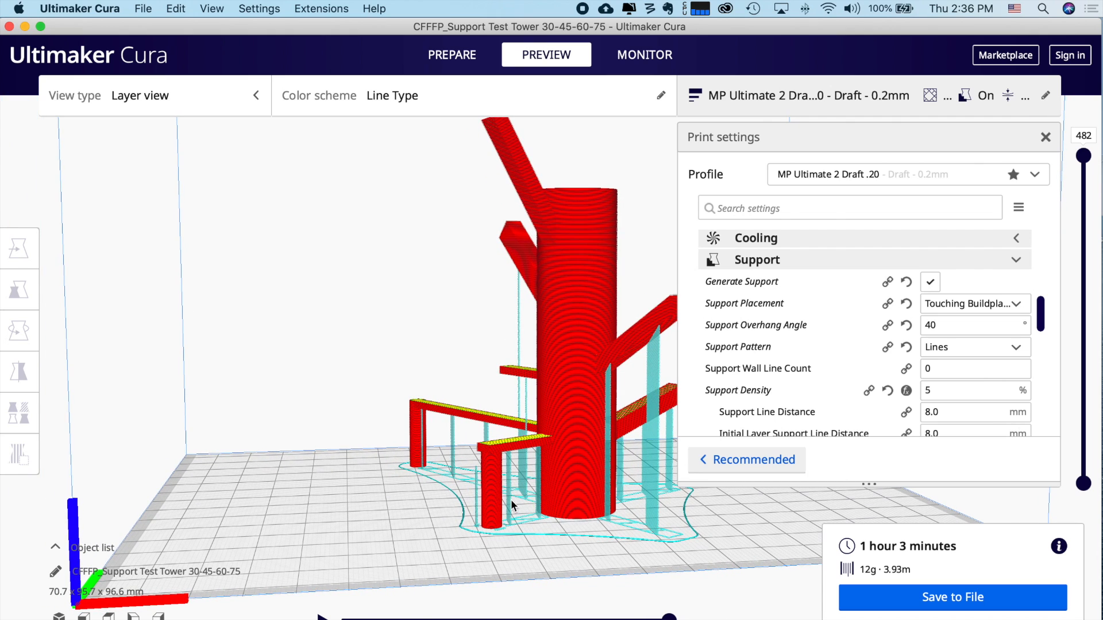
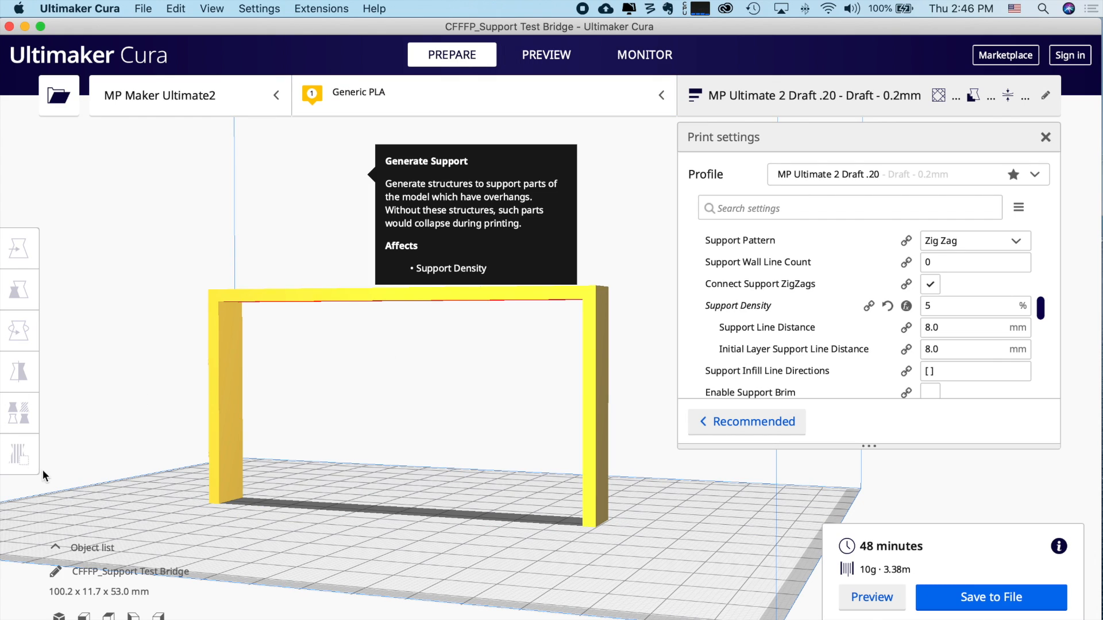
- Place support-blocker cubes on the bridge's left corner, right corner and middle
click(257, 301)
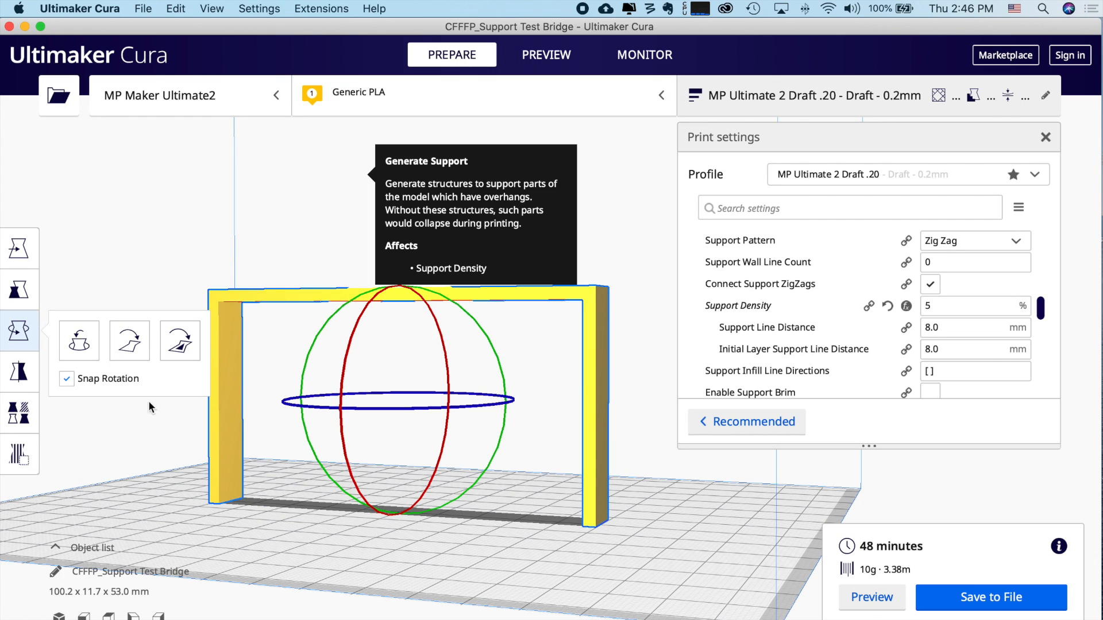
click(26, 453)
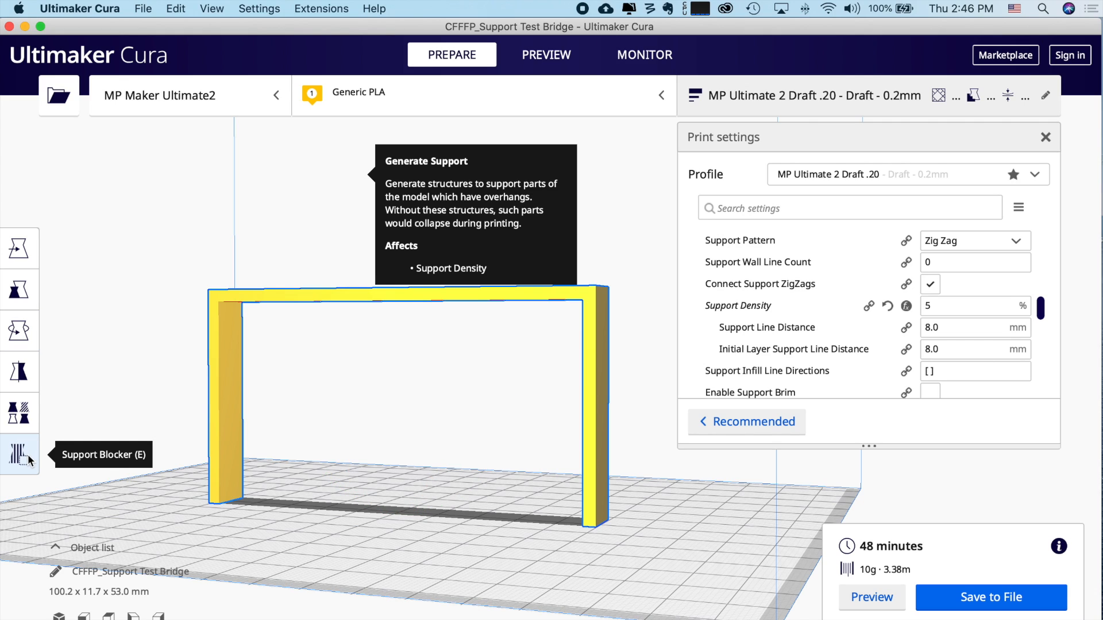
click(227, 296)
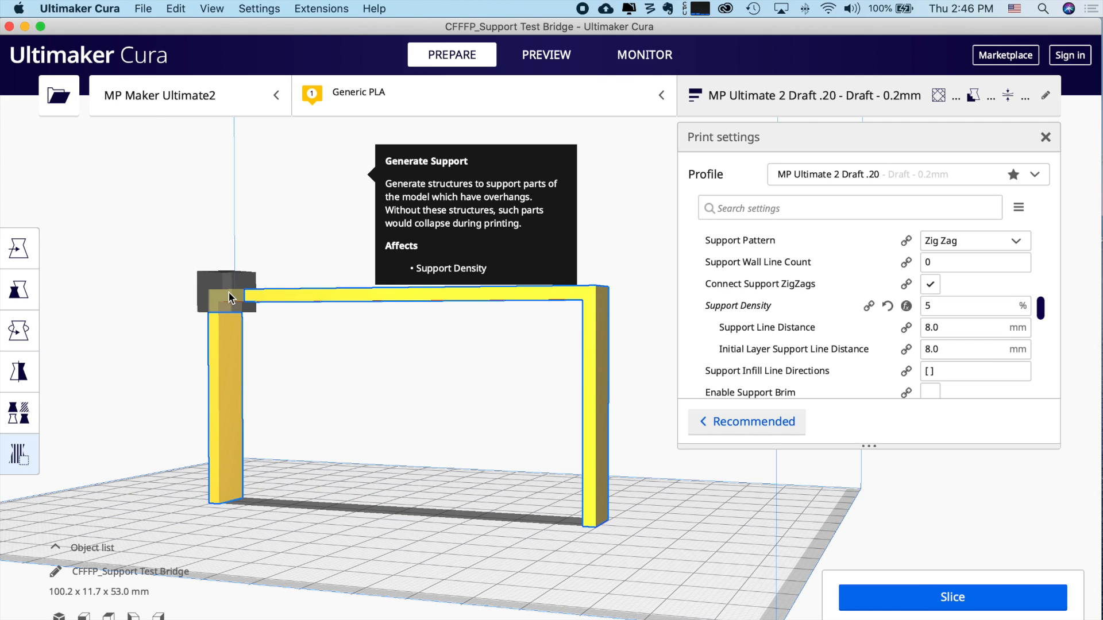
click(576, 293)
right_drag(450, 356, 447, 403)
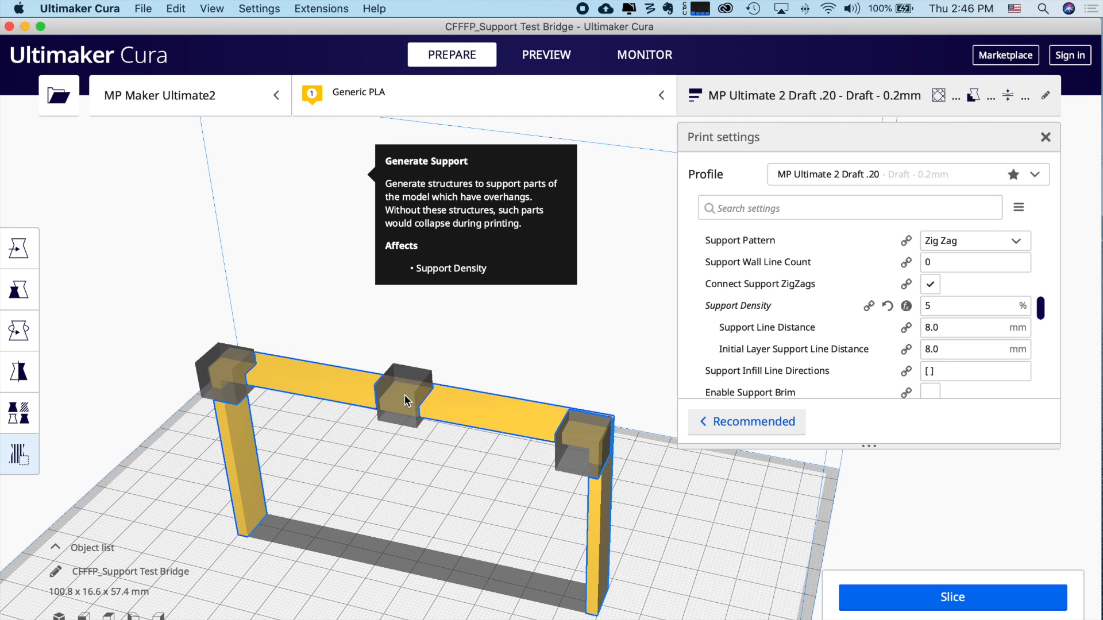
click(405, 395)
- Shift the middle and left corner blocker cubes along Y onto the beam
click(17, 252)
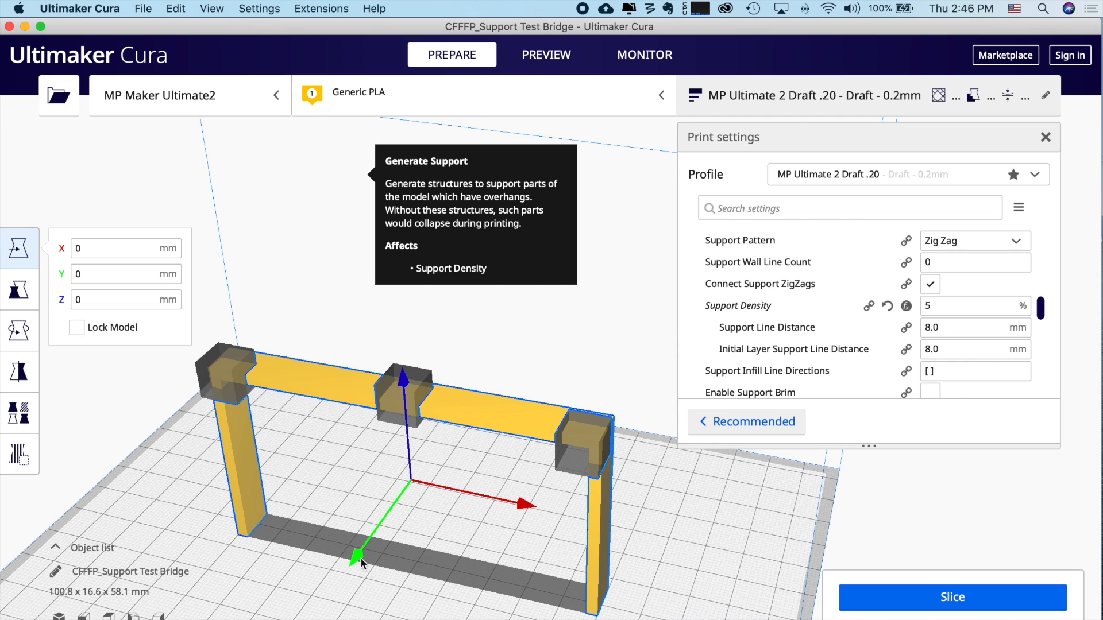
drag(356, 555, 357, 552)
click(492, 306)
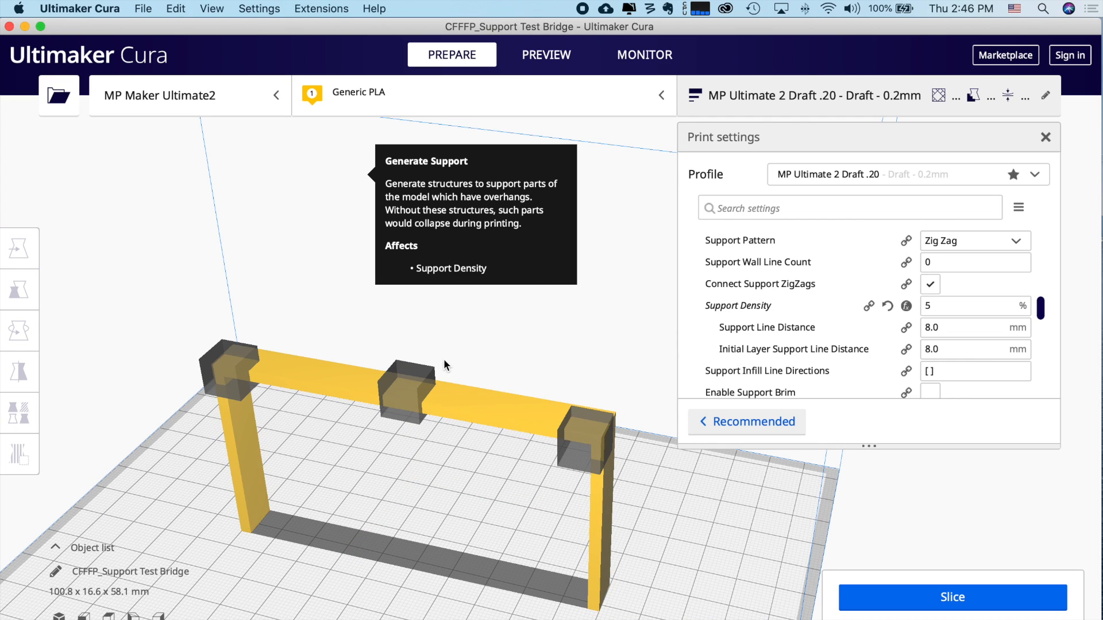
click(405, 386)
drag(354, 460, 356, 456)
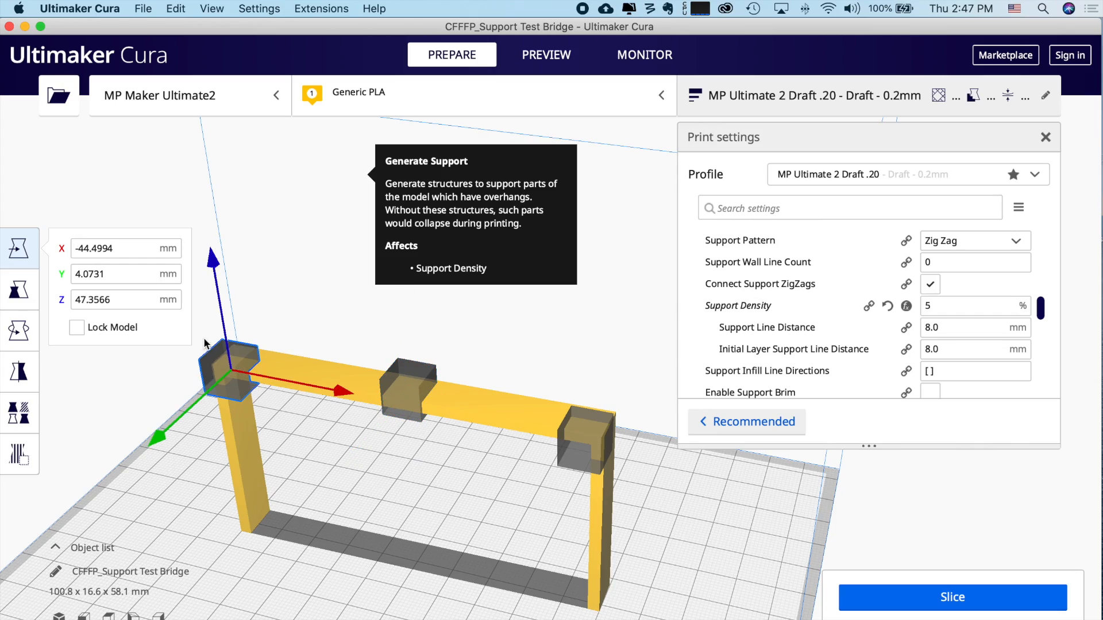
drag(155, 438, 171, 435)
right_drag(336, 439, 345, 492)
- Scale the middle blocker cube uniformly to 120%
click(394, 460)
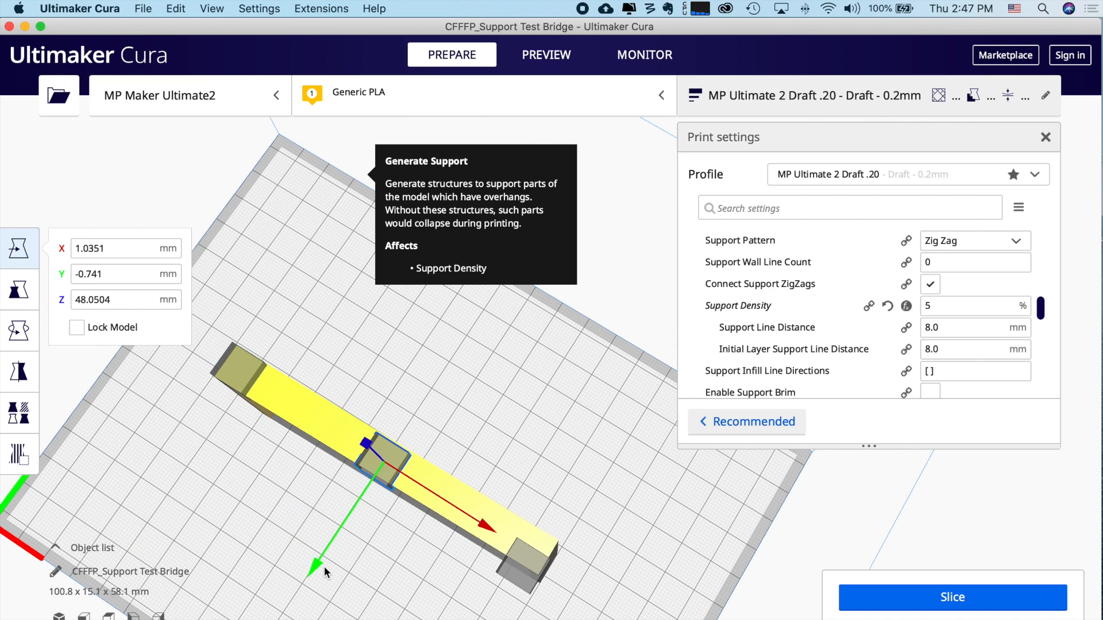
drag(318, 563, 320, 565)
click(19, 290)
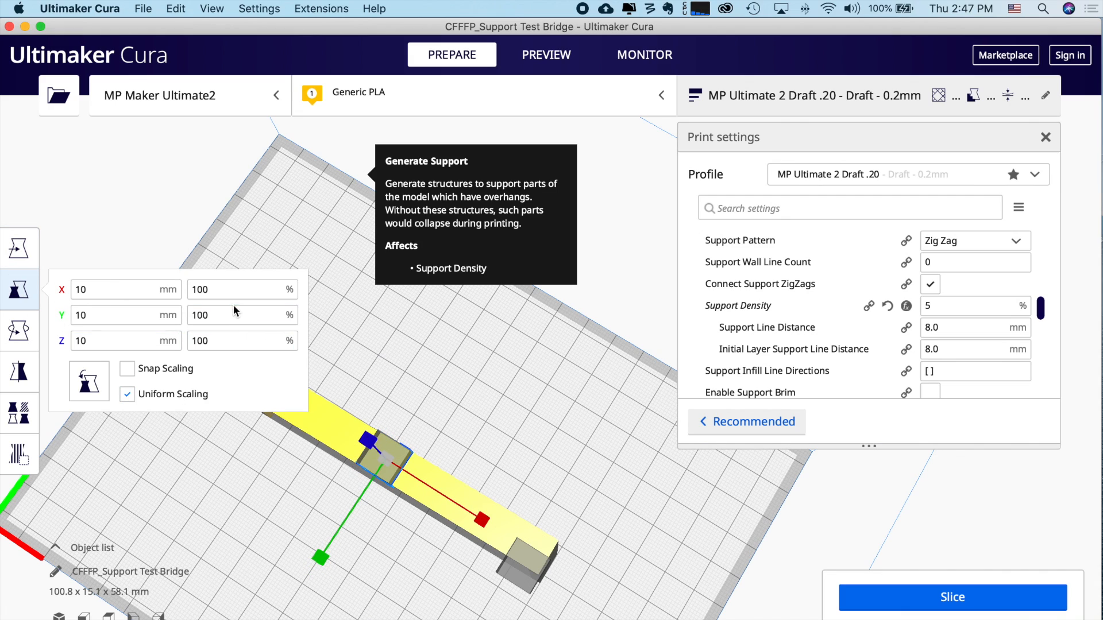
click(226, 287)
text(120)
key(Return)
click(483, 447)
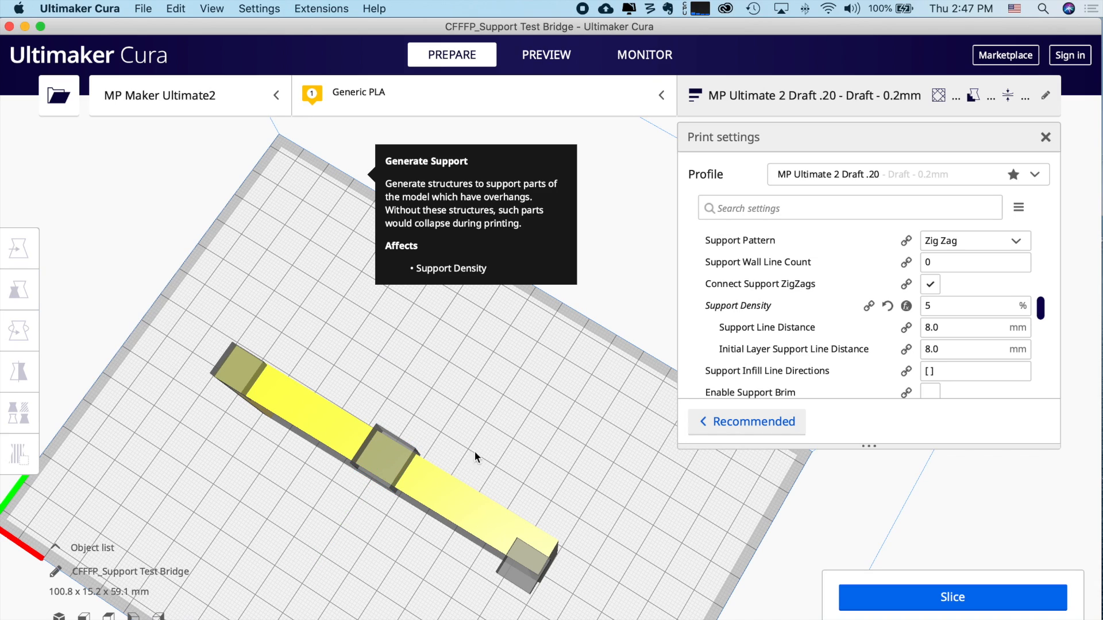
- Scale the other two blocker cubes uniformly to 120% as well
click(237, 369)
drag(255, 288, 153, 278)
text(120)
key(Return)
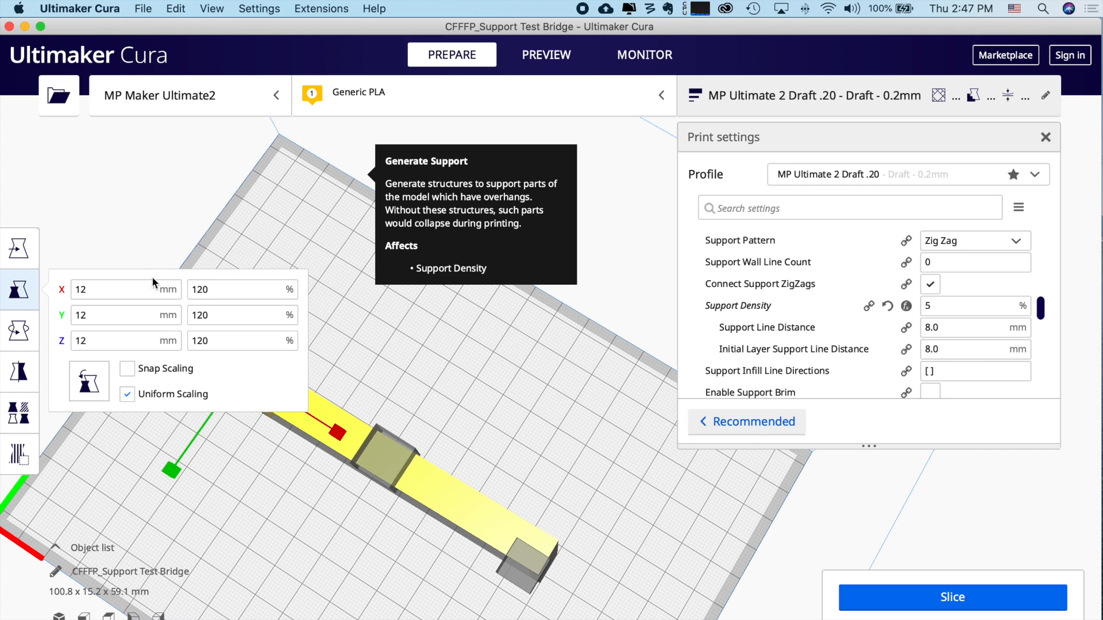
click(248, 310)
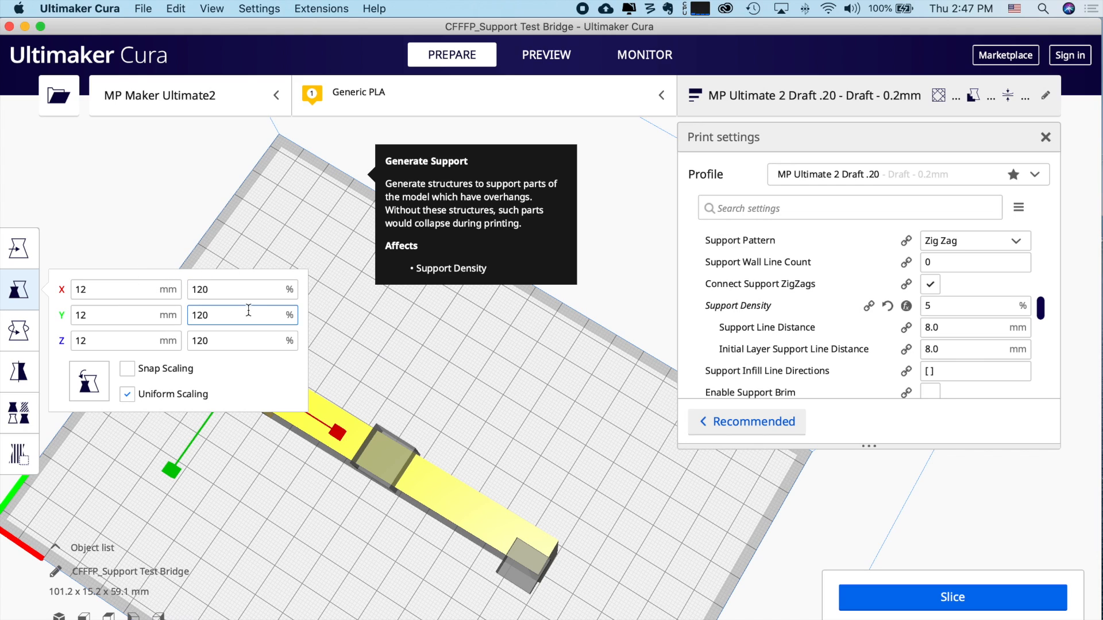
click(468, 409)
click(519, 567)
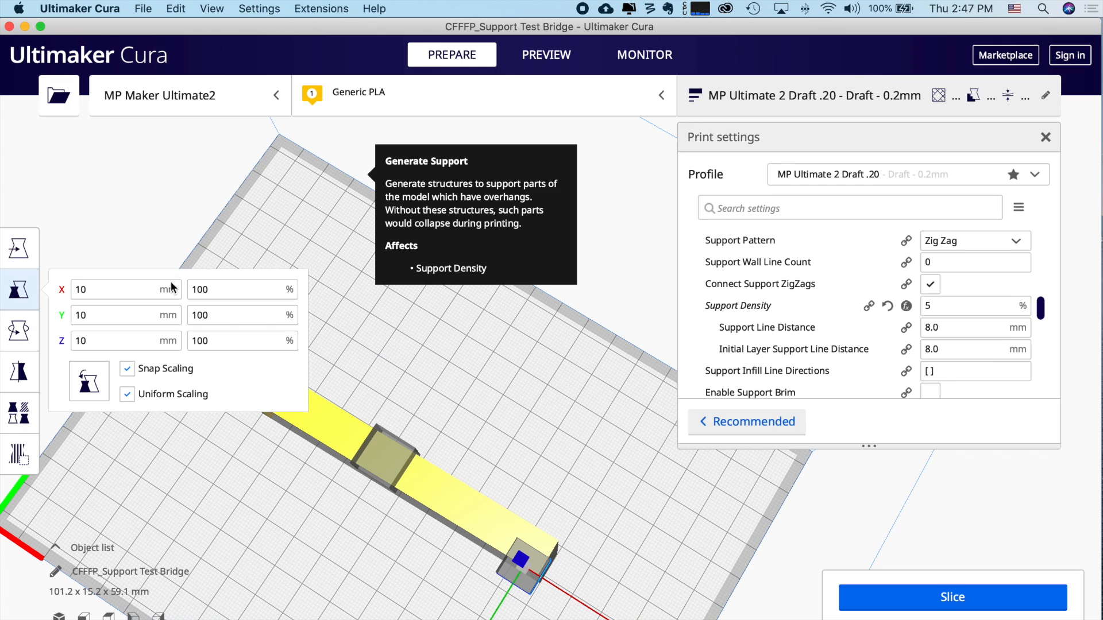
drag(238, 289, 171, 283)
text(120)
key(Return)
click(259, 525)
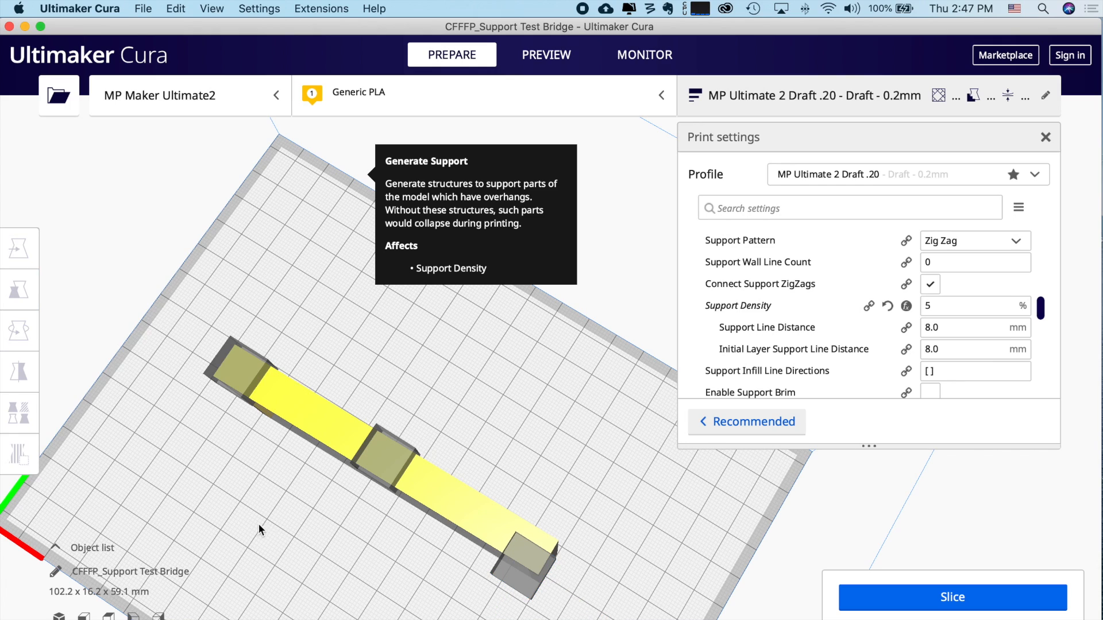
- Slide the right-corner blocker cube along Y to sit over the beam
click(542, 583)
click(19, 304)
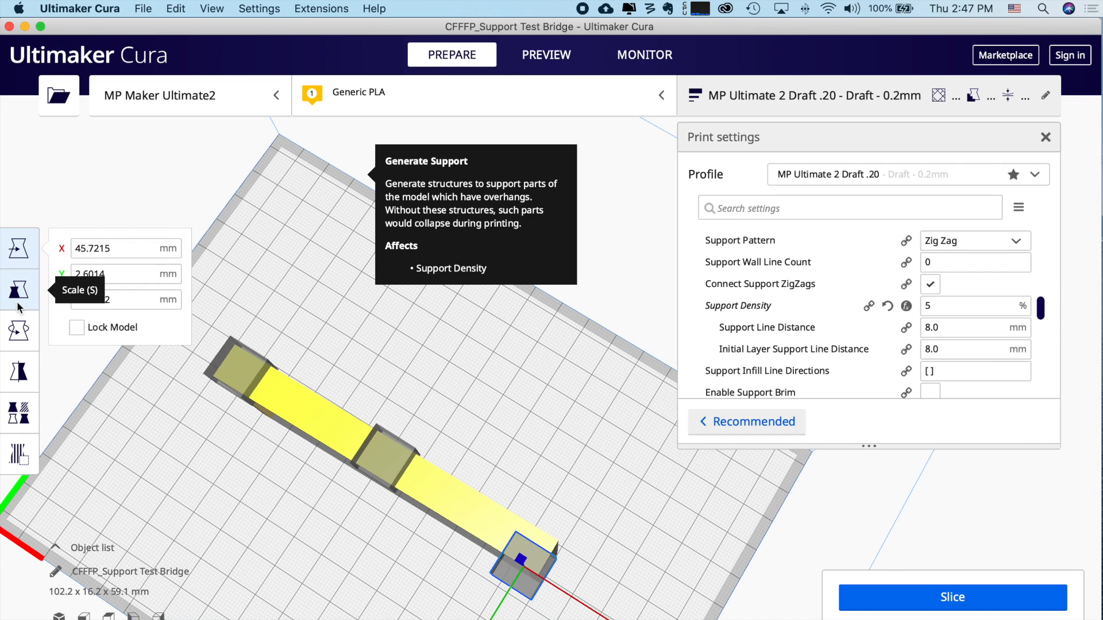
click(505, 595)
right_drag(442, 580, 502, 515)
click(528, 505)
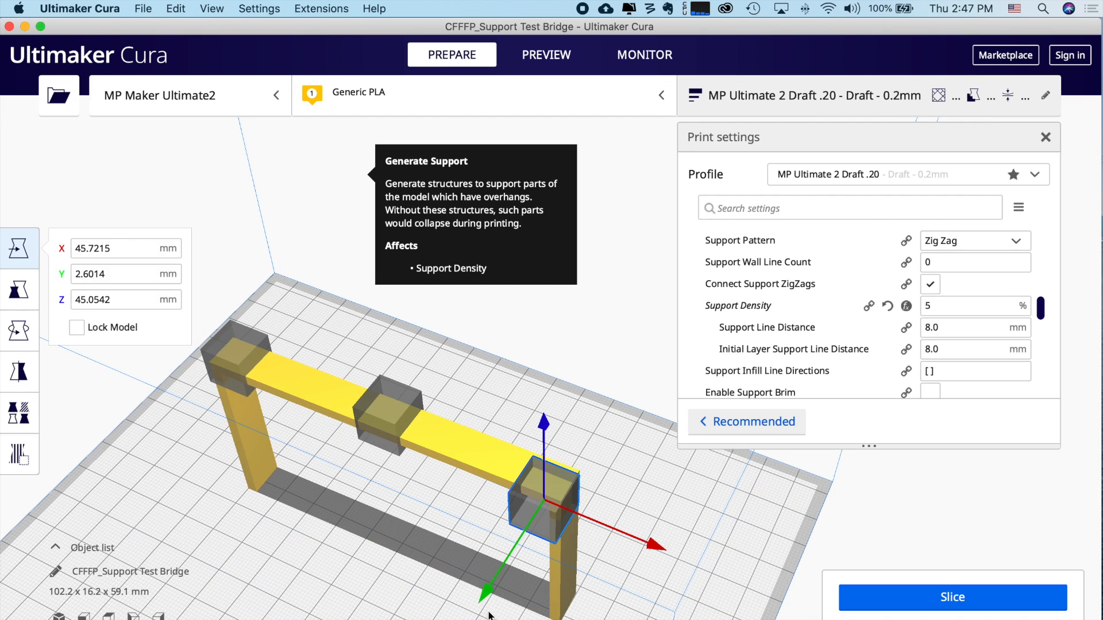
drag(485, 597, 494, 583)
click(517, 363)
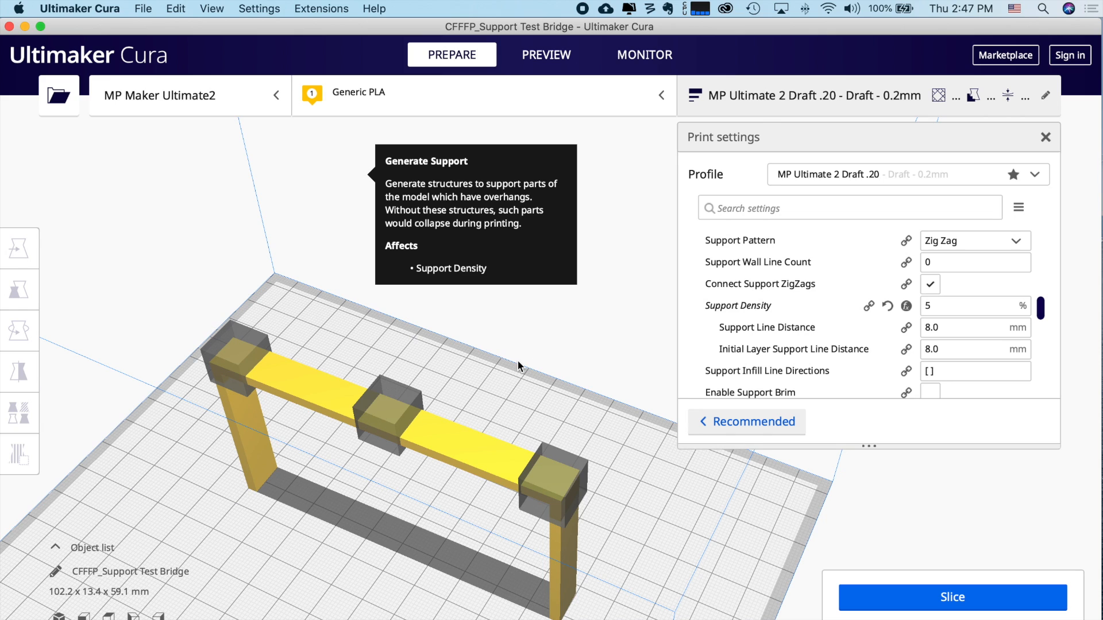
right_drag(517, 362, 583, 311)
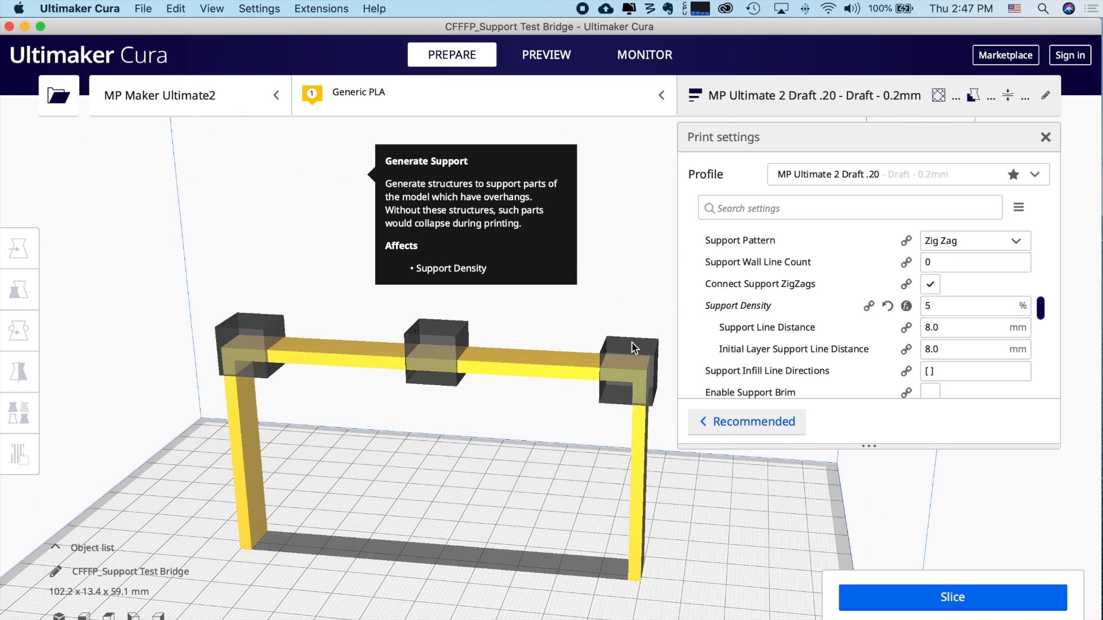
- Slice the bridge with blockers (44 minutes, 9 g) and inspect support in the layer preview
click(945, 600)
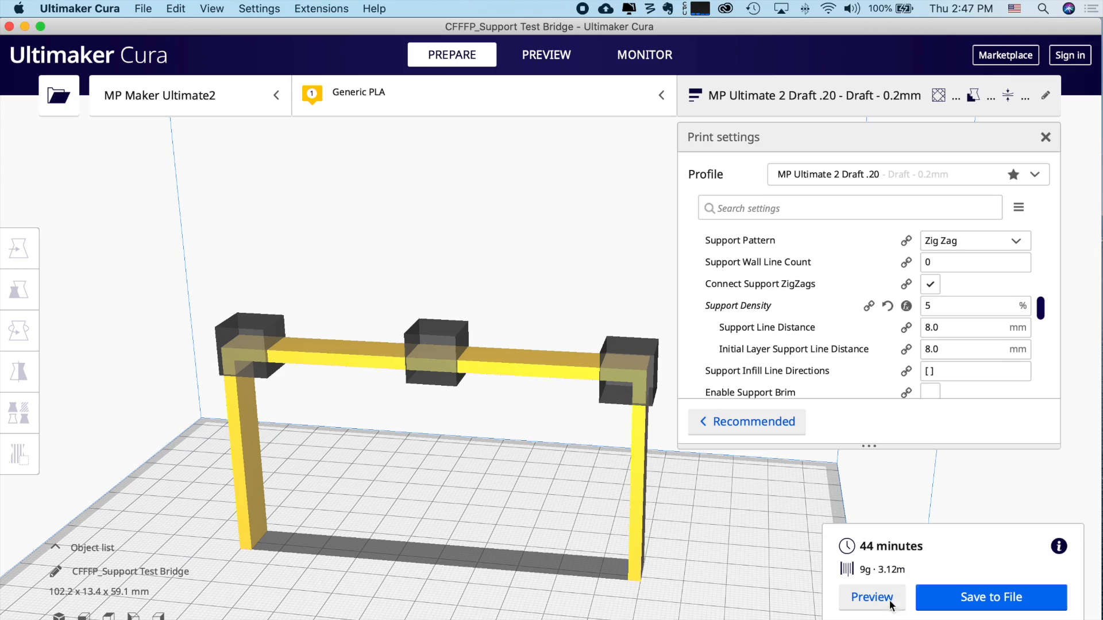
click(856, 598)
mouse_move(694, 521)
right_down()
mouse_move(664, 467)
mouse_move(689, 505)
mouse_move(189, 487)
mouse_move(381, 515)
mouse_move(703, 506)
right_up()
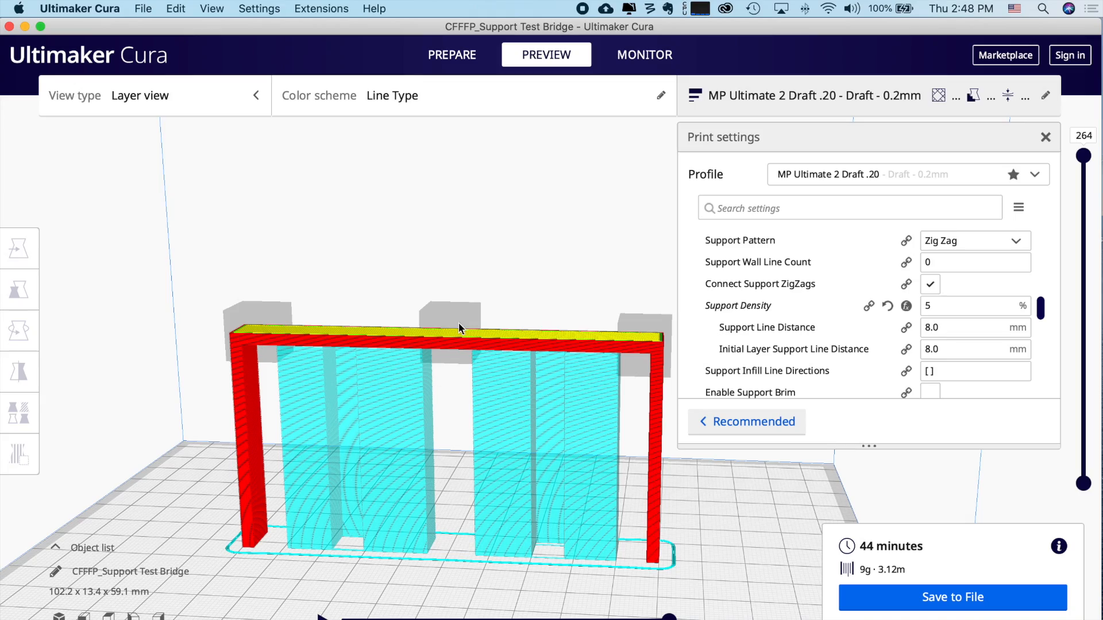
- Delete the left and right corner blocker cubes, leaving only the middle one
click(437, 55)
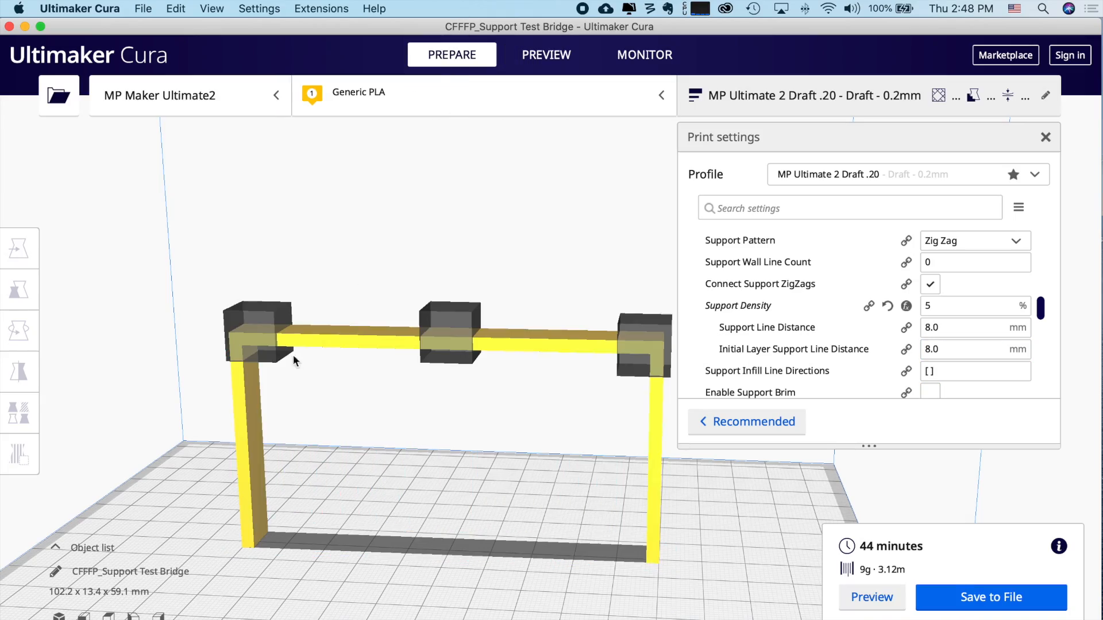
click(250, 320)
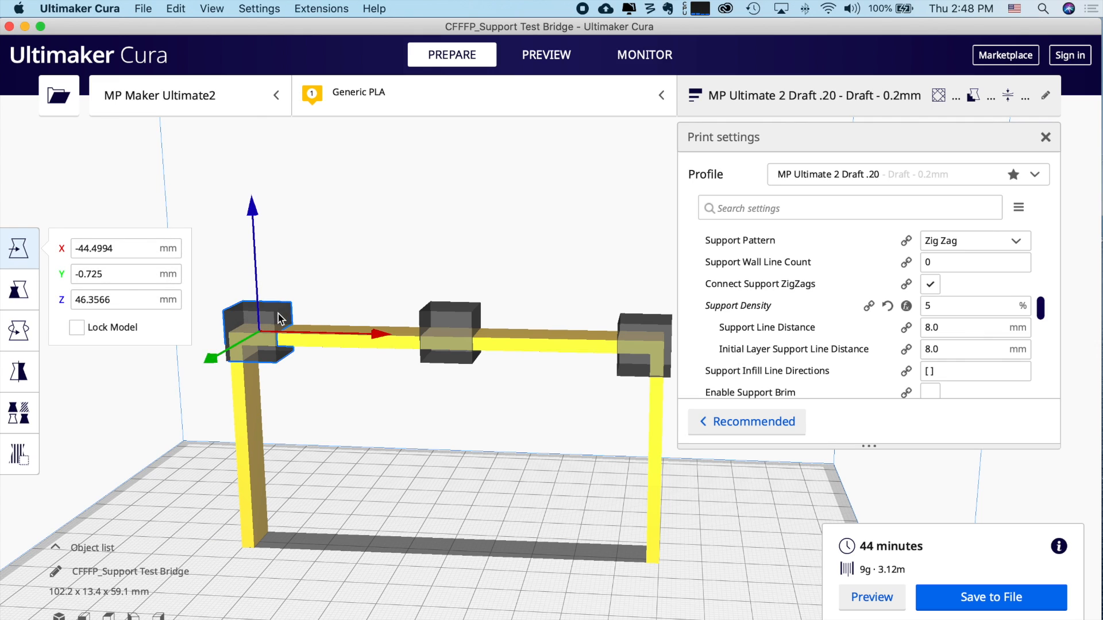
click(341, 391)
click(255, 310)
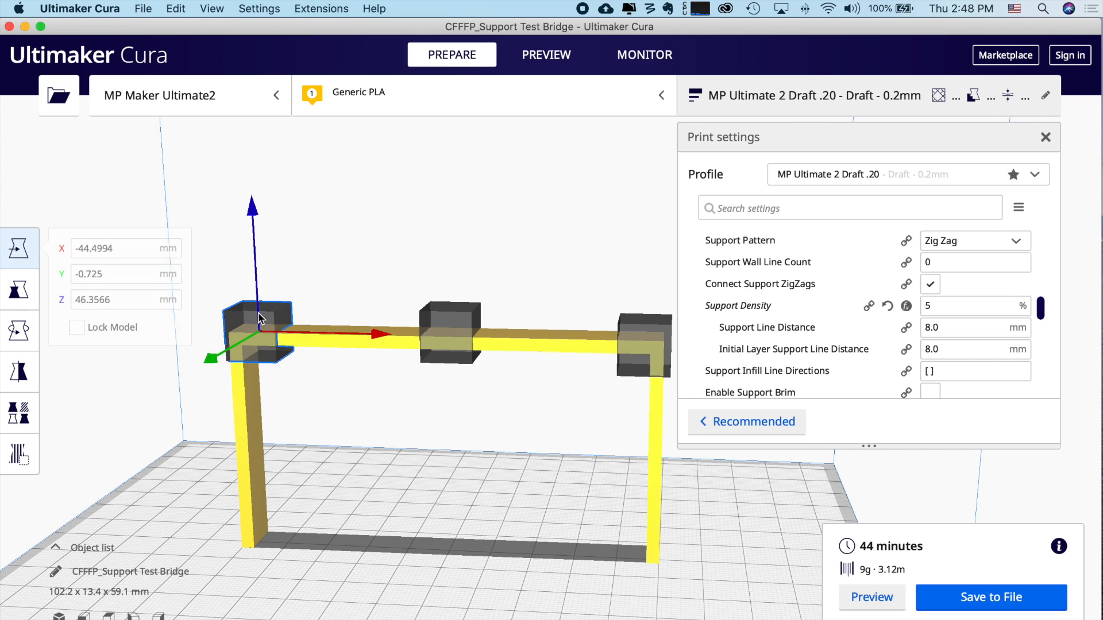
right_click(260, 317)
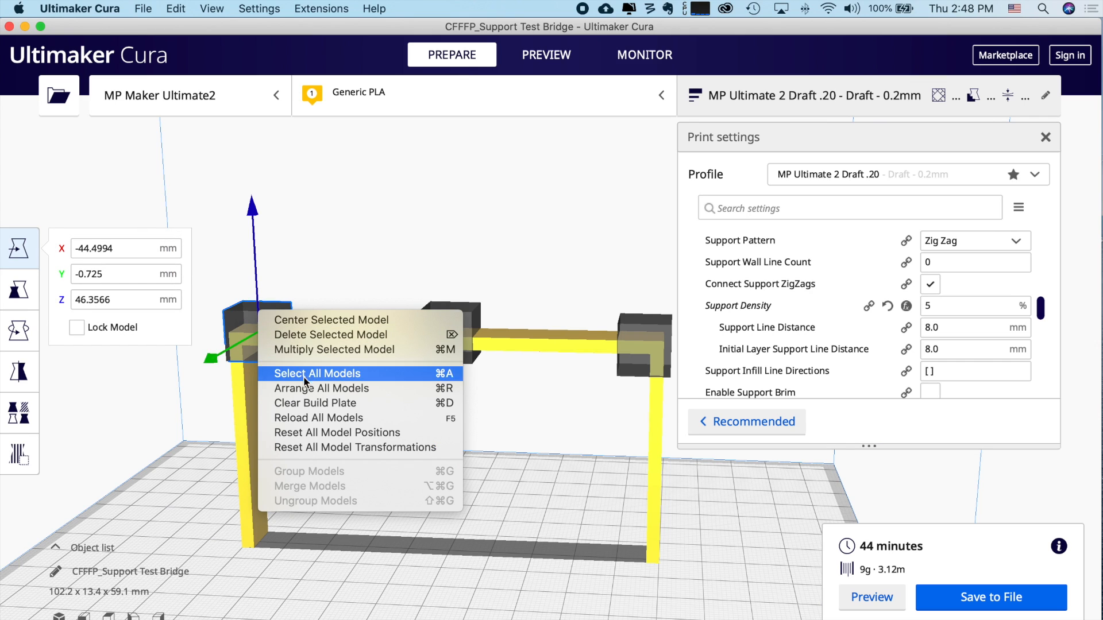
click(317, 334)
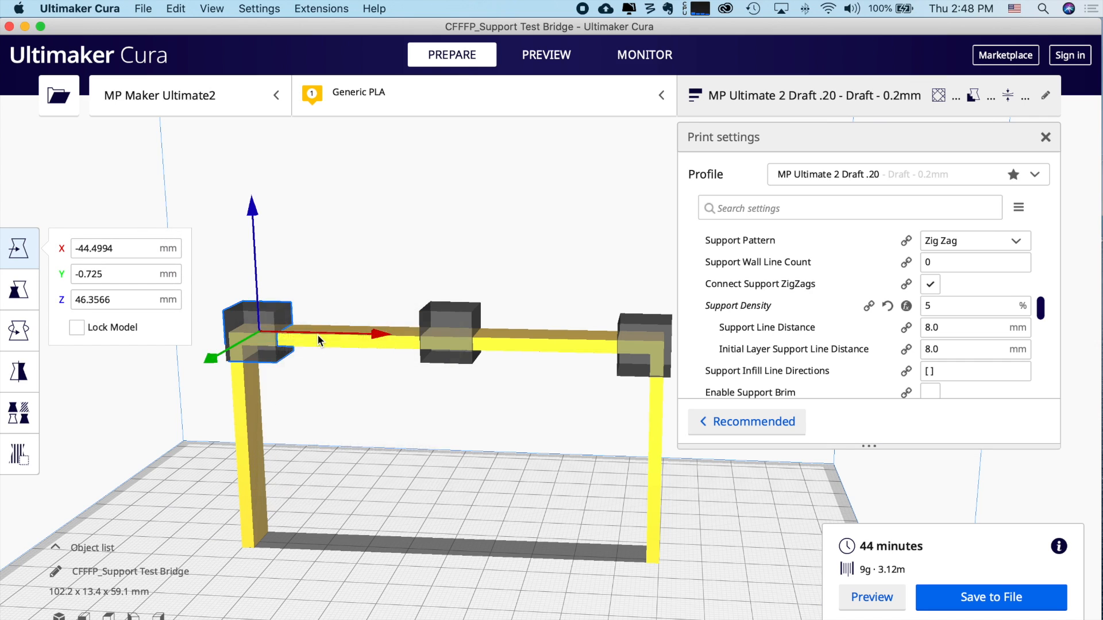
click(619, 331)
right_click(622, 328)
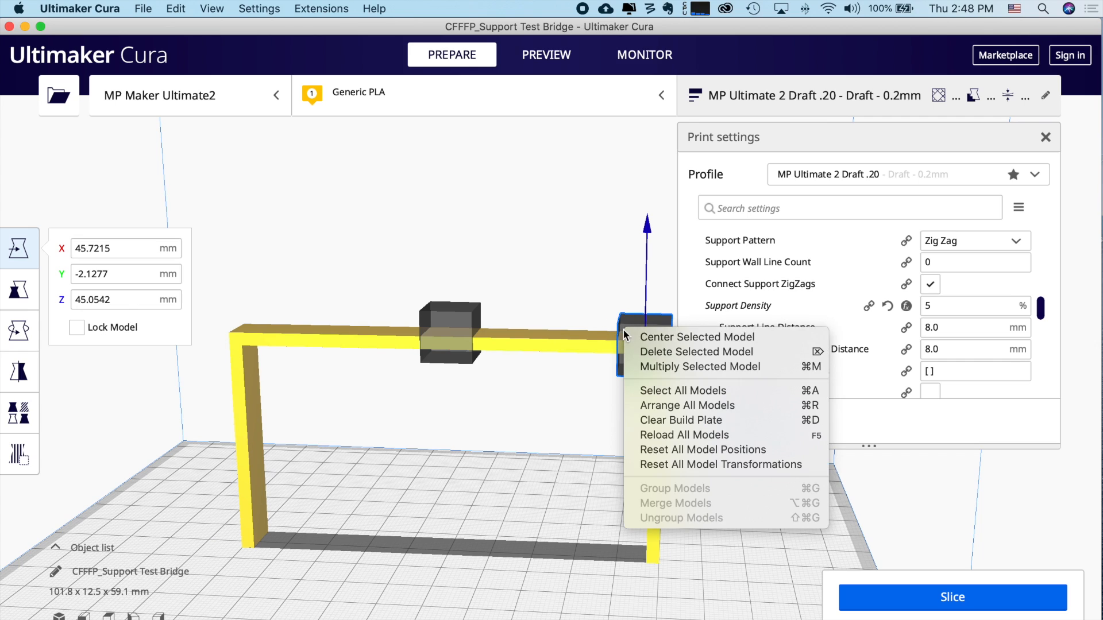
click(640, 353)
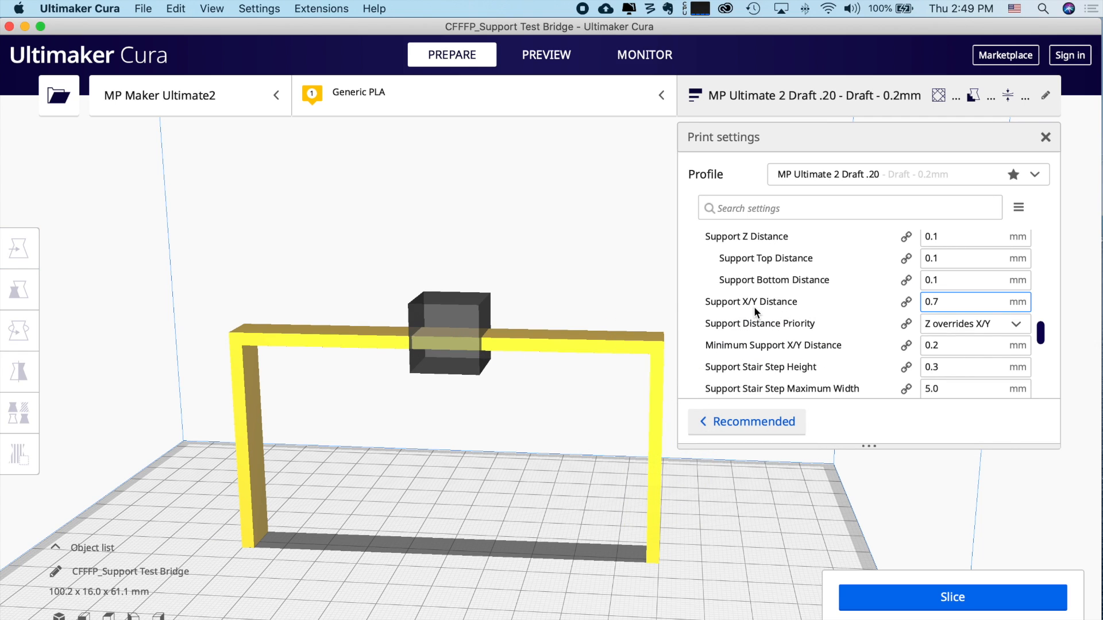
- Set Support X/Y Distance to 20 mm and re-slice, previewing the 39-minute result
mouse_move(754, 305)
double_click(960, 302)
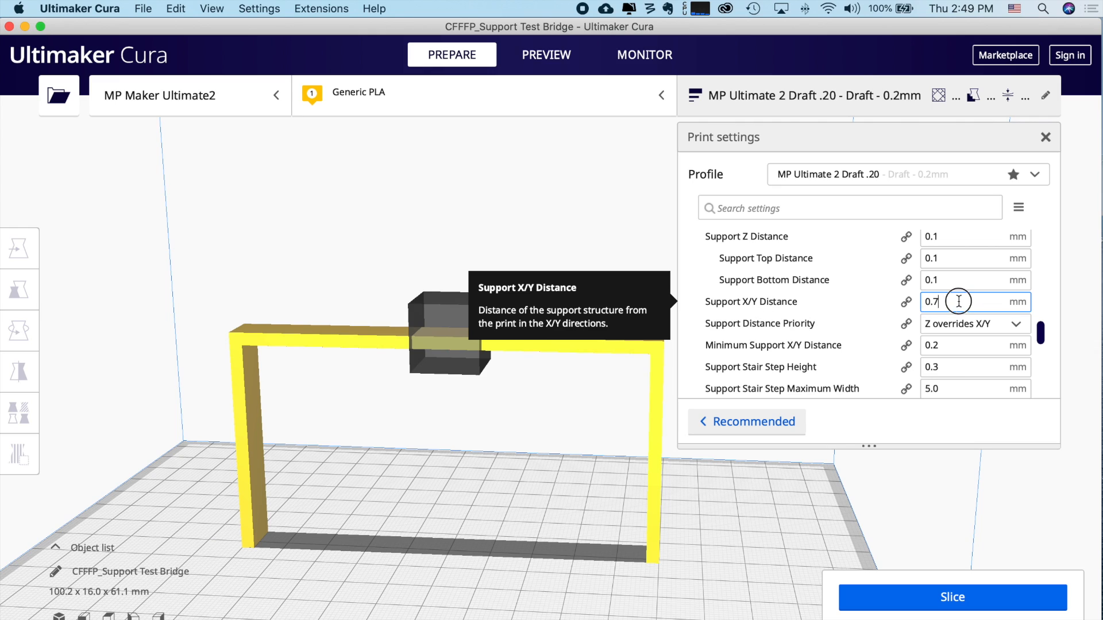
text(20)
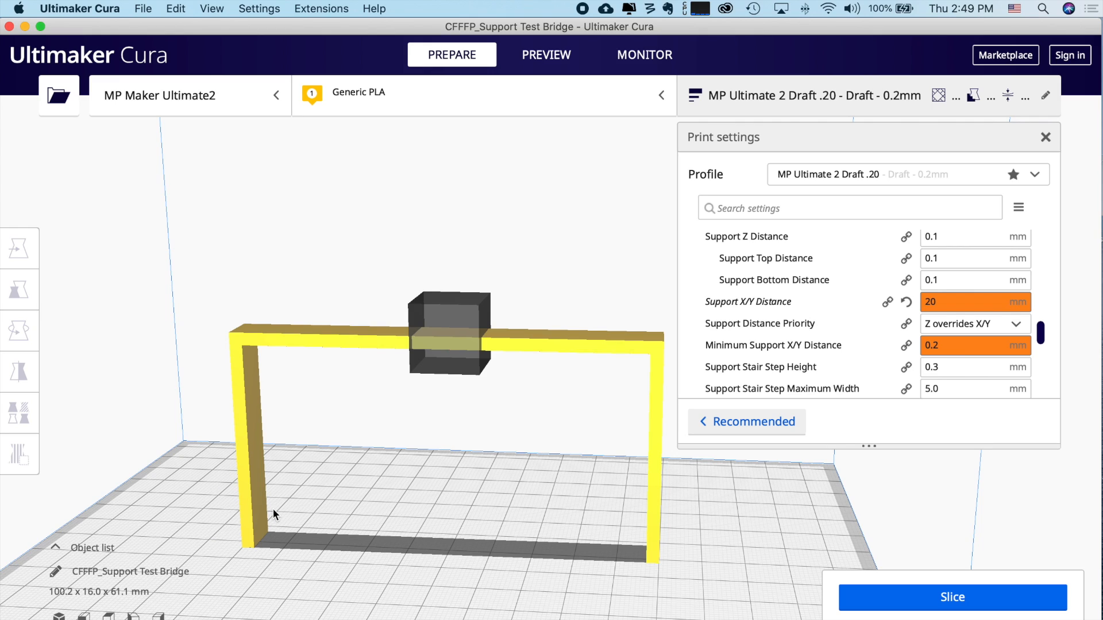
click(1006, 597)
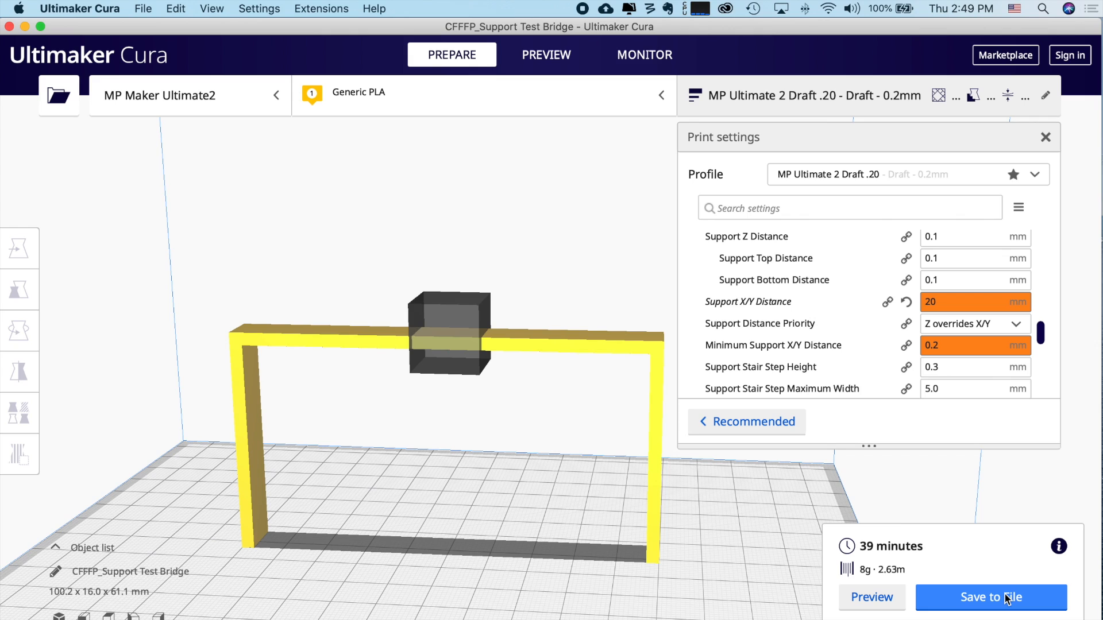
click(890, 597)
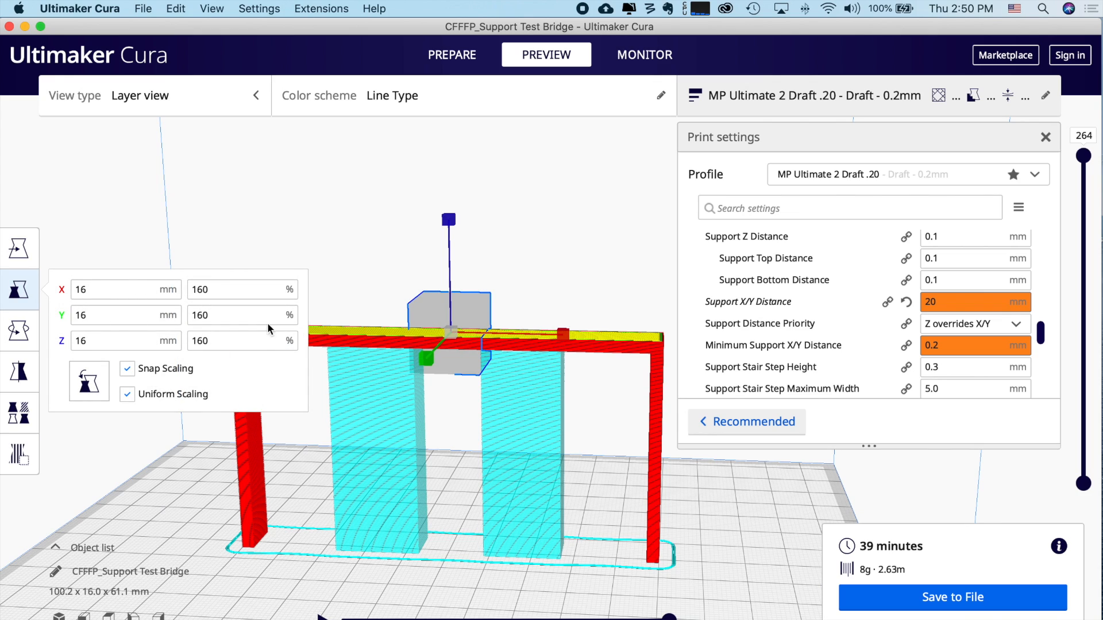
- Delete the middle blocker cube and return to the Prepare stage with the bare bridge
right_click(458, 307)
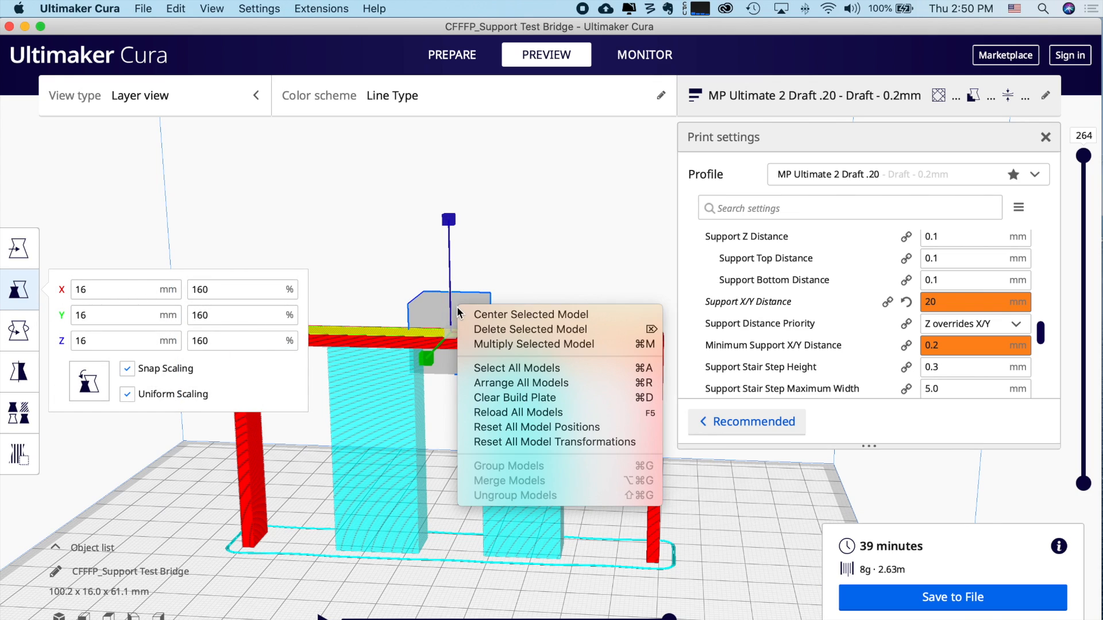
click(509, 328)
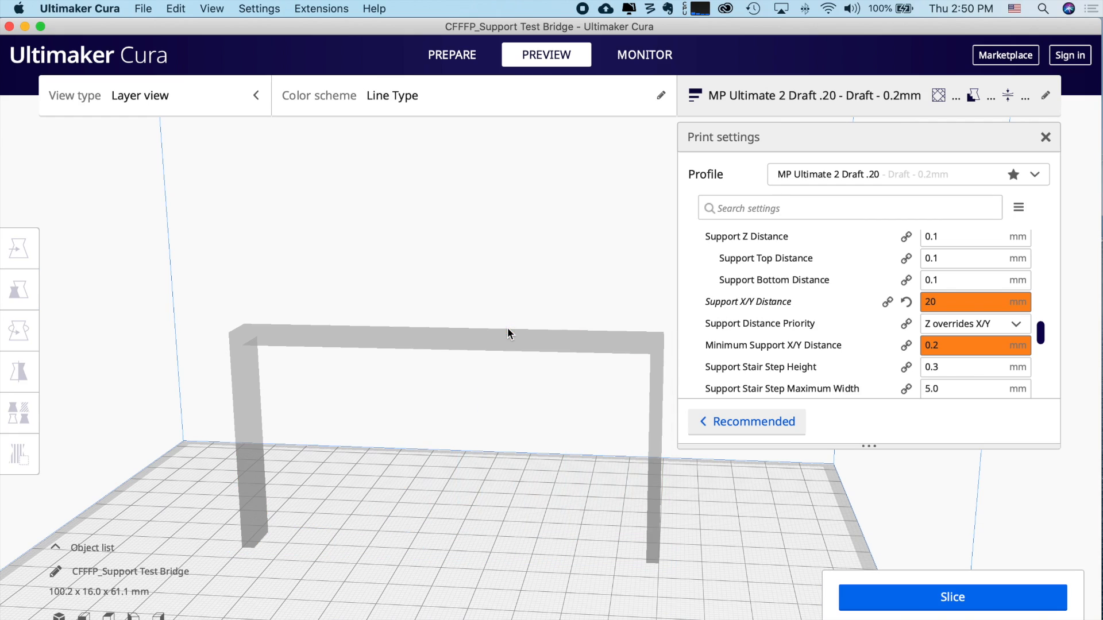
click(455, 53)
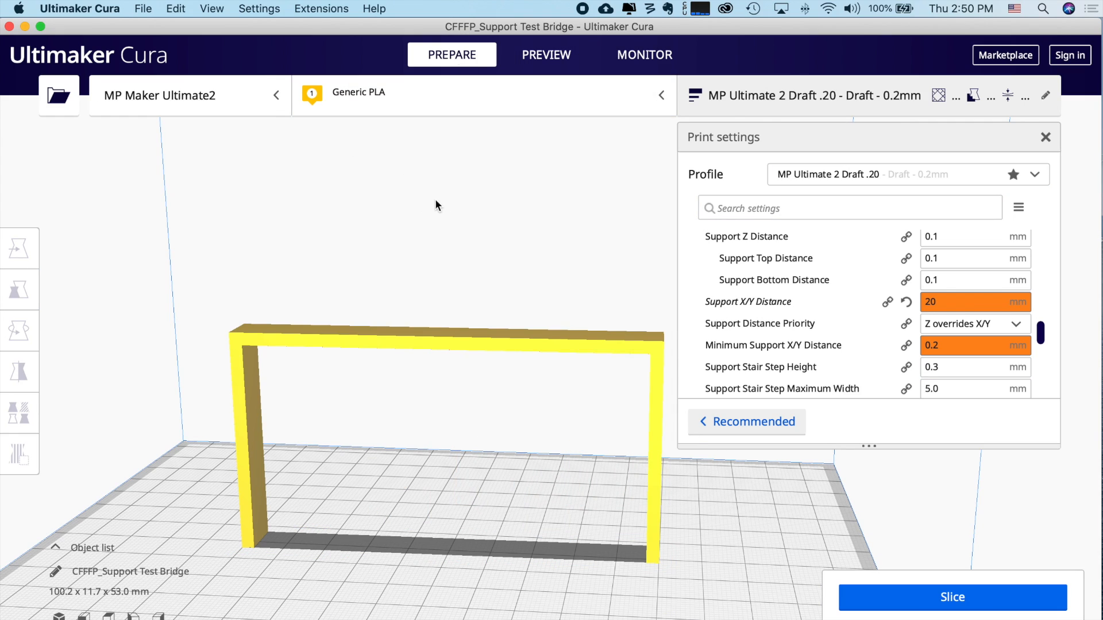
- Install the Custom Supports plugin from the Marketplace, accepting its licence
click(1016, 58)
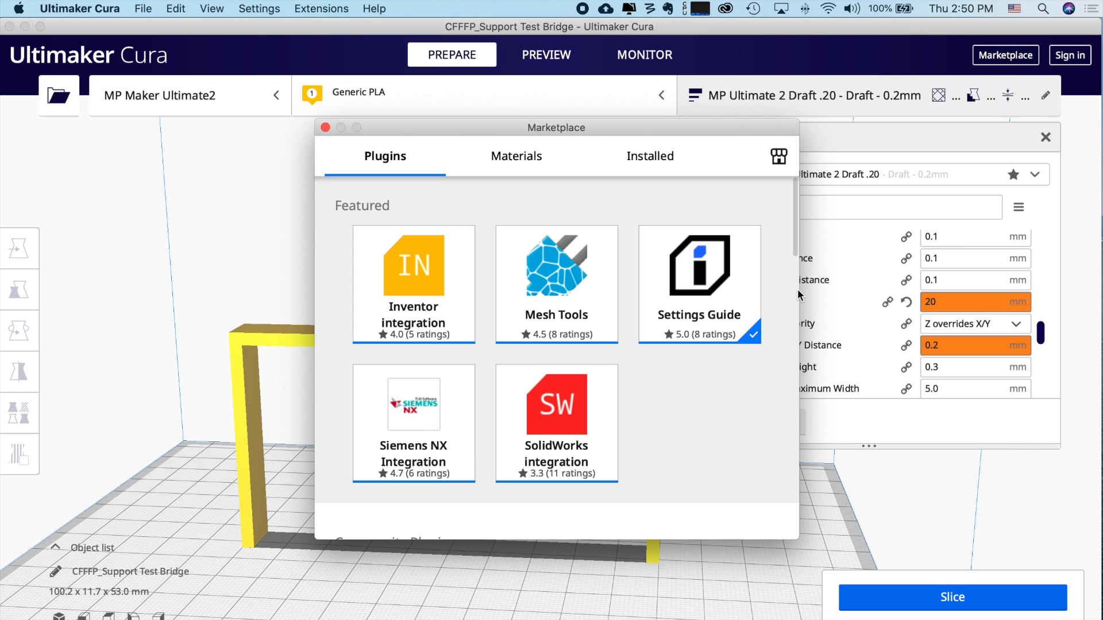
drag(795, 252, 780, 379)
click(495, 338)
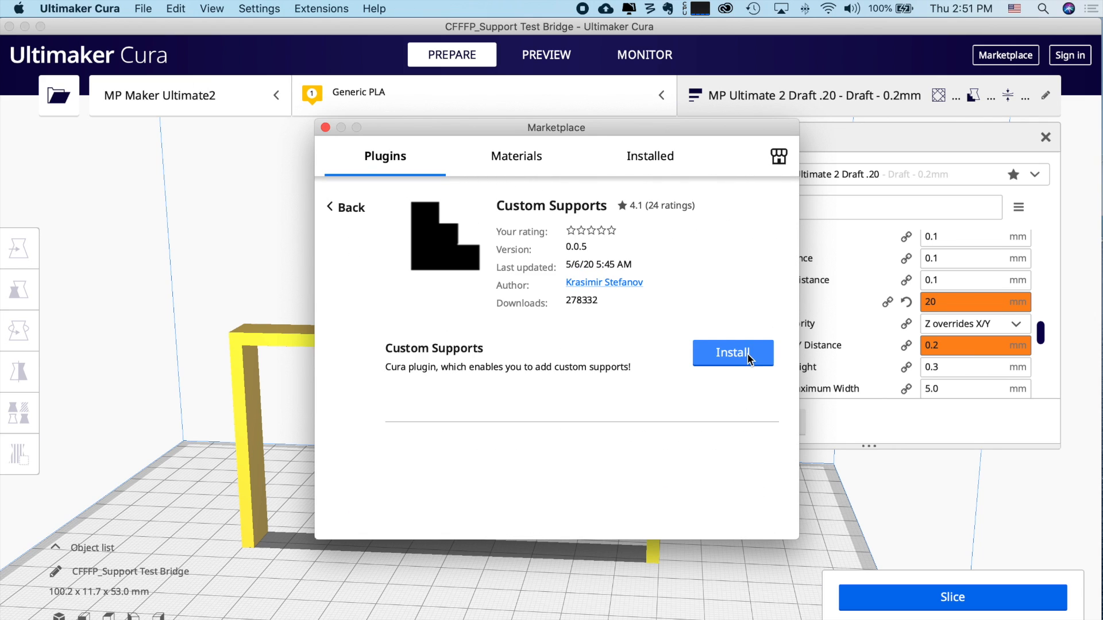
click(748, 358)
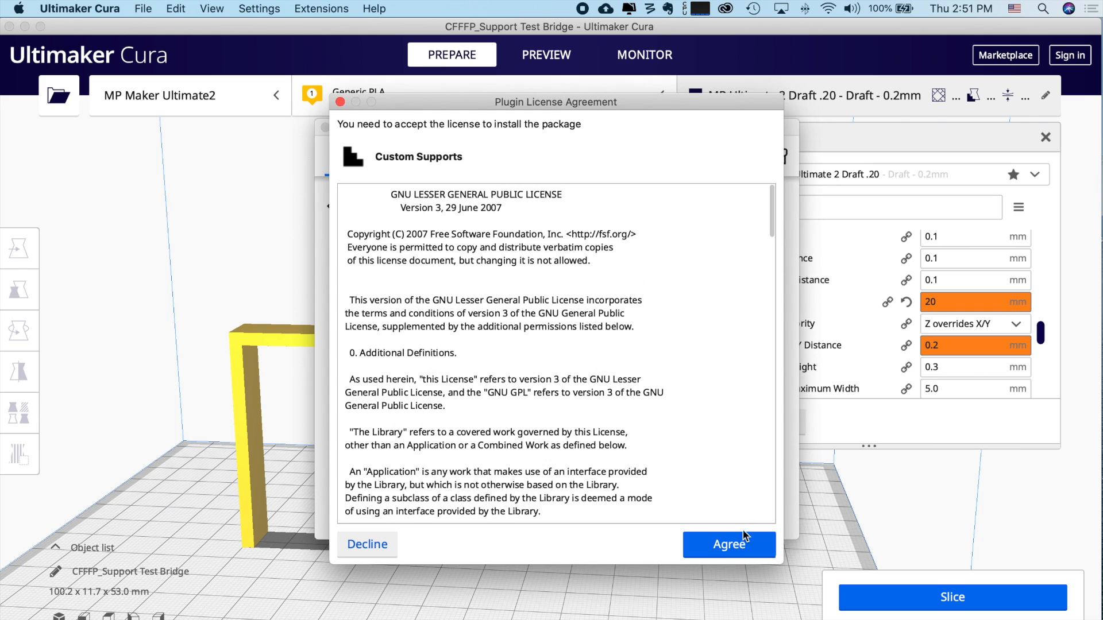
click(719, 546)
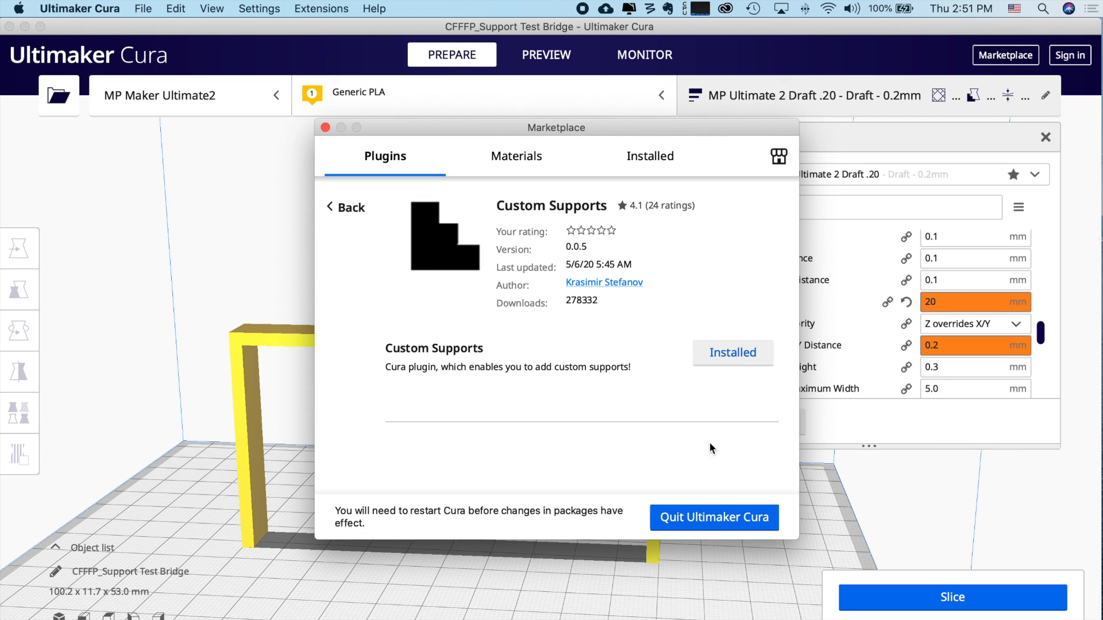
- Restart Cura to activate the plugin and start opening a model file
click(717, 517)
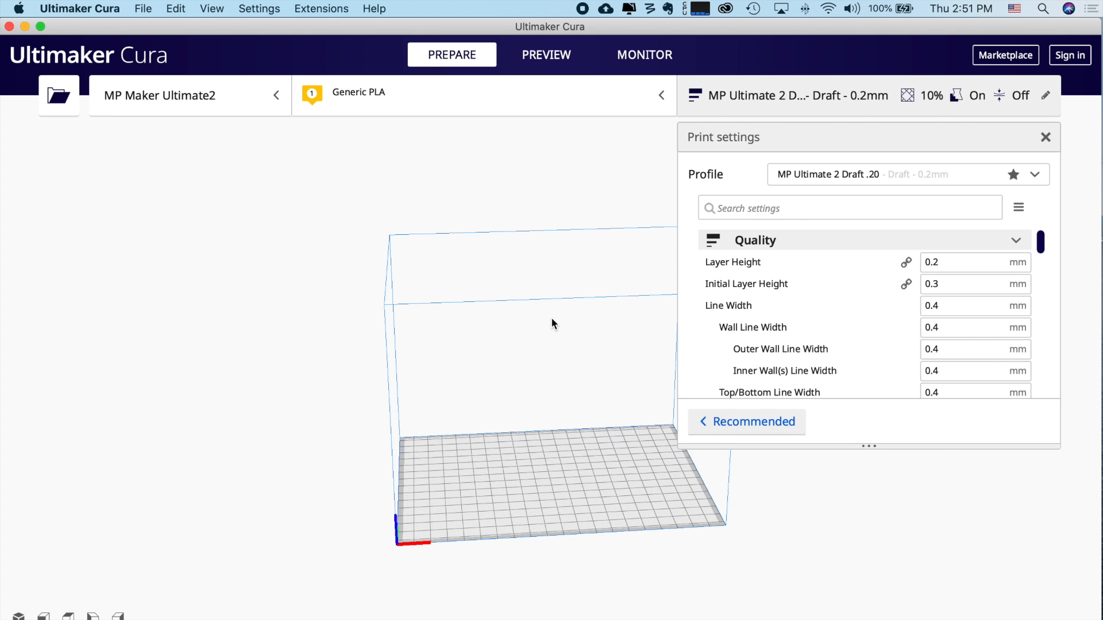
right_drag(550, 317, 19, 99)
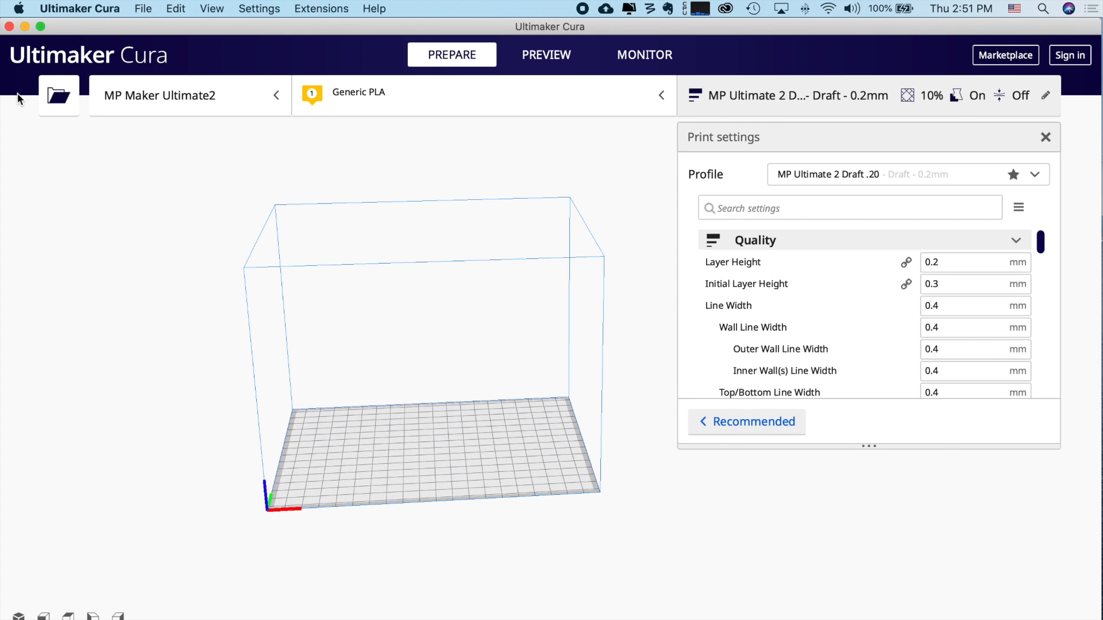
click(58, 97)
- Load Support Test Bridge.stl onto the build plate and select it
scroll(636, 235, down, 10)
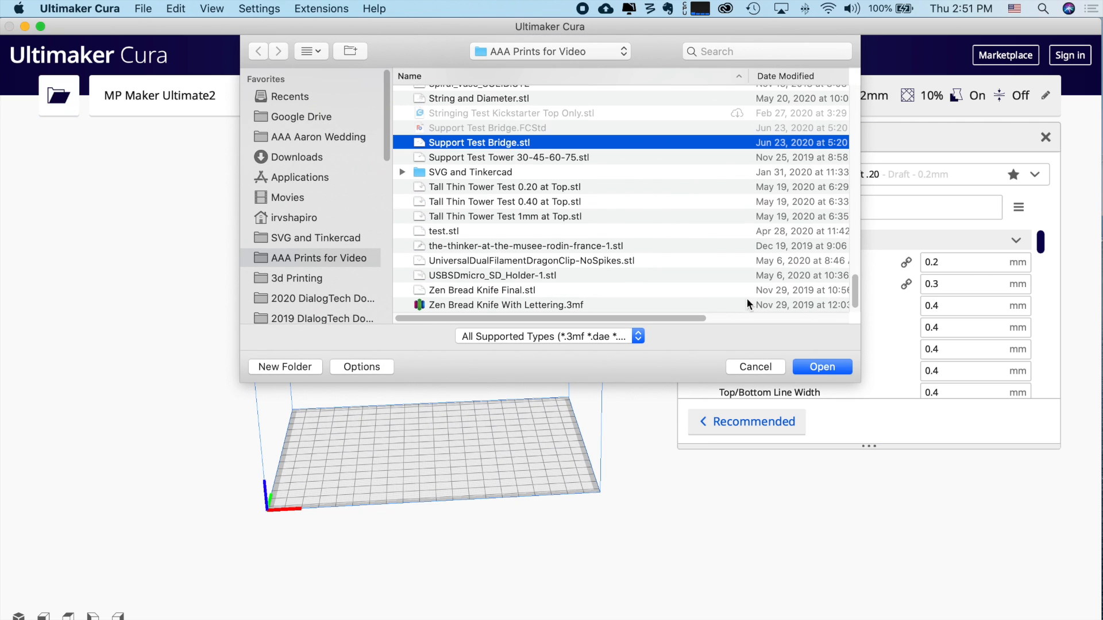
click(836, 368)
scroll(467, 370, up, 5)
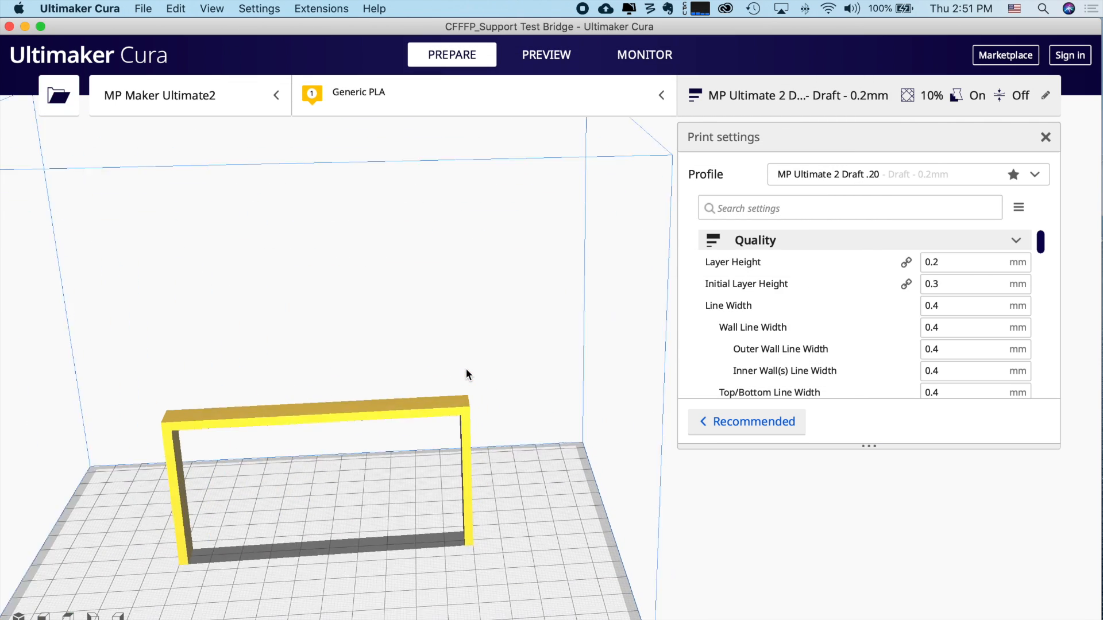
middle_drag(386, 400, 643, 268)
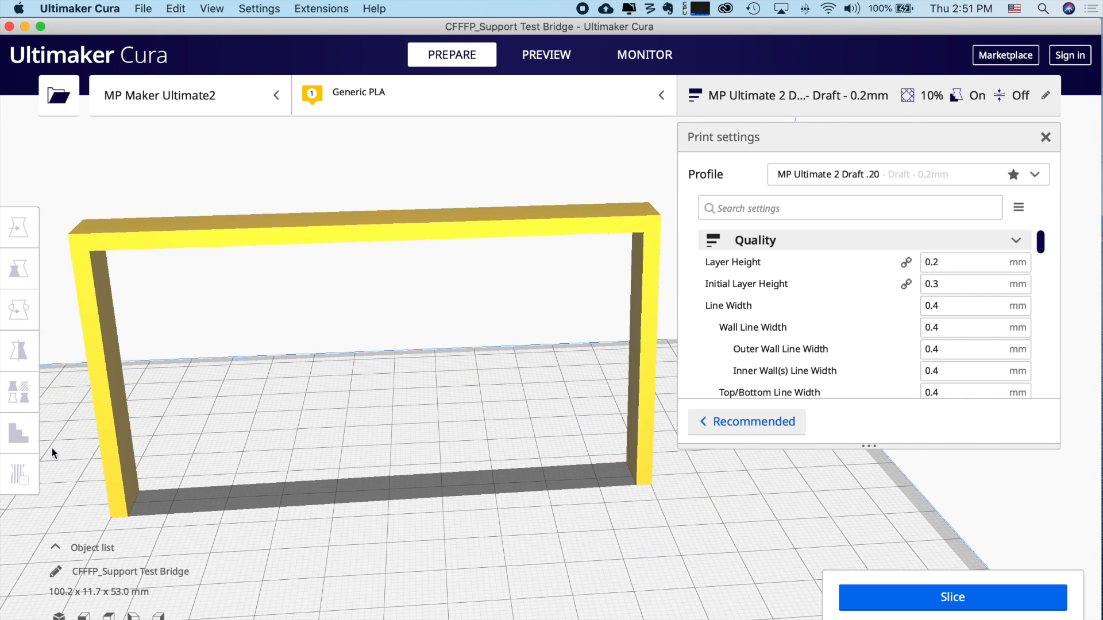
click(214, 241)
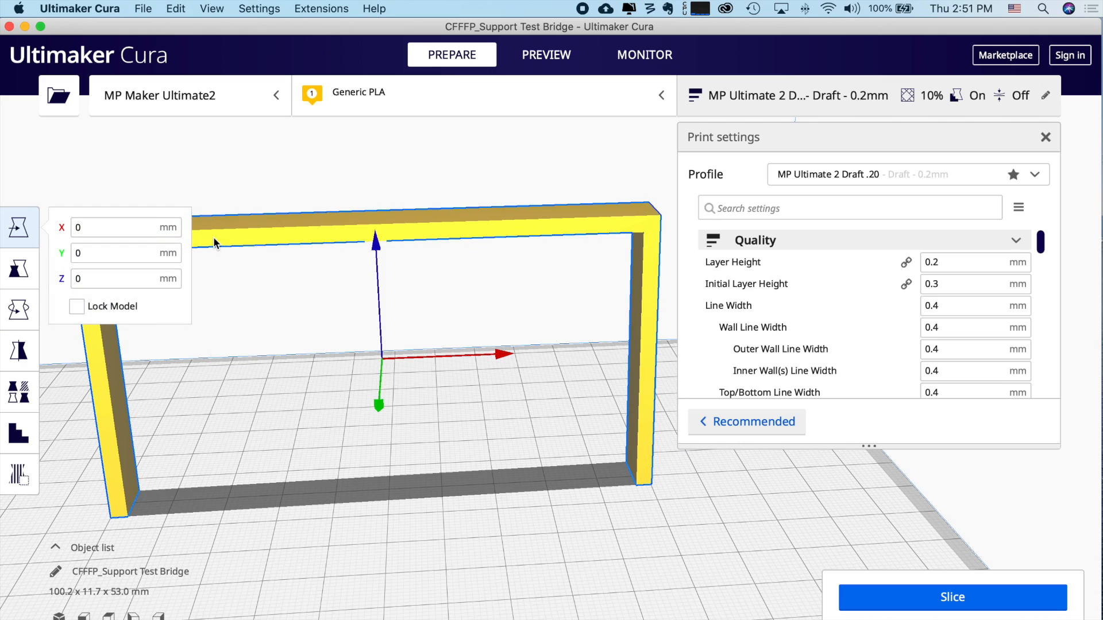
click(273, 304)
click(267, 240)
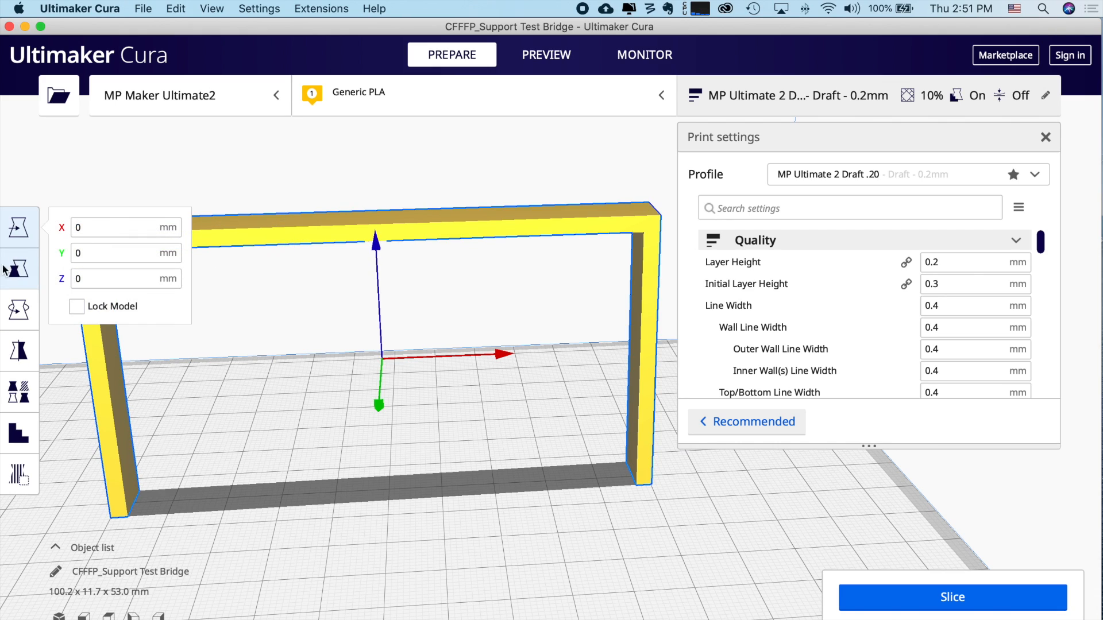
- Add two custom support cubes at two spots on the bridge's top bar
click(17, 432)
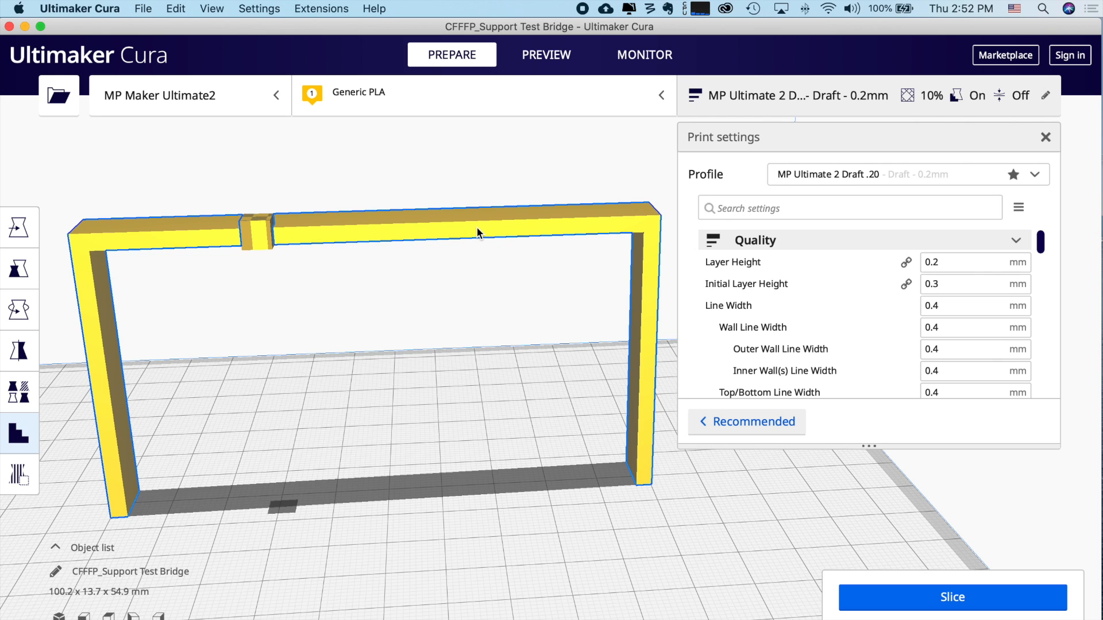
right_drag(438, 290, 98, 143)
click(223, 175)
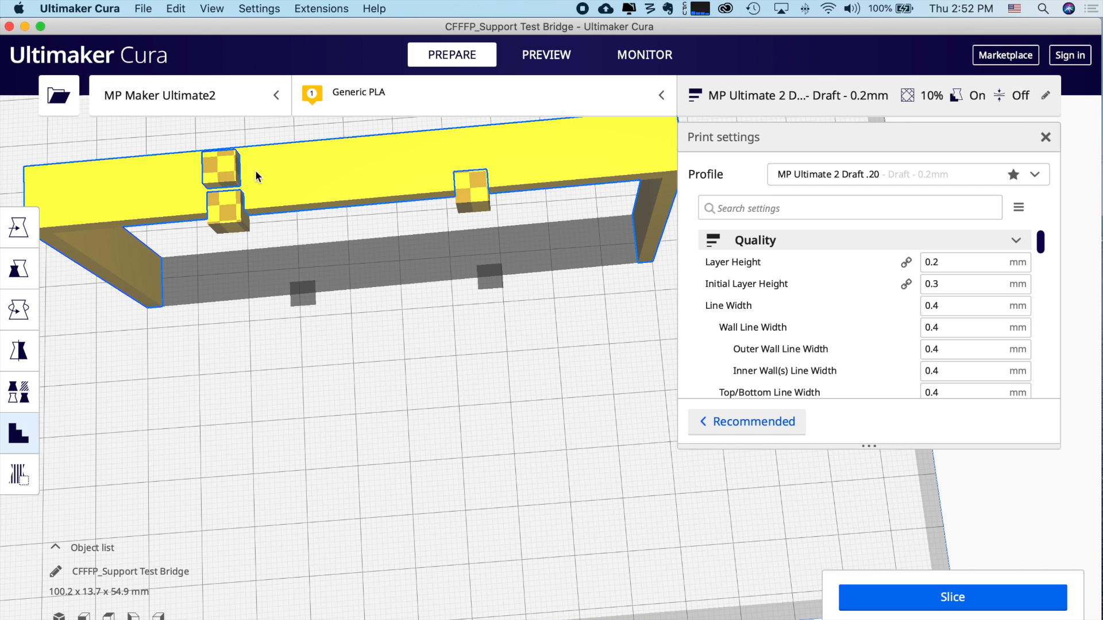
click(462, 144)
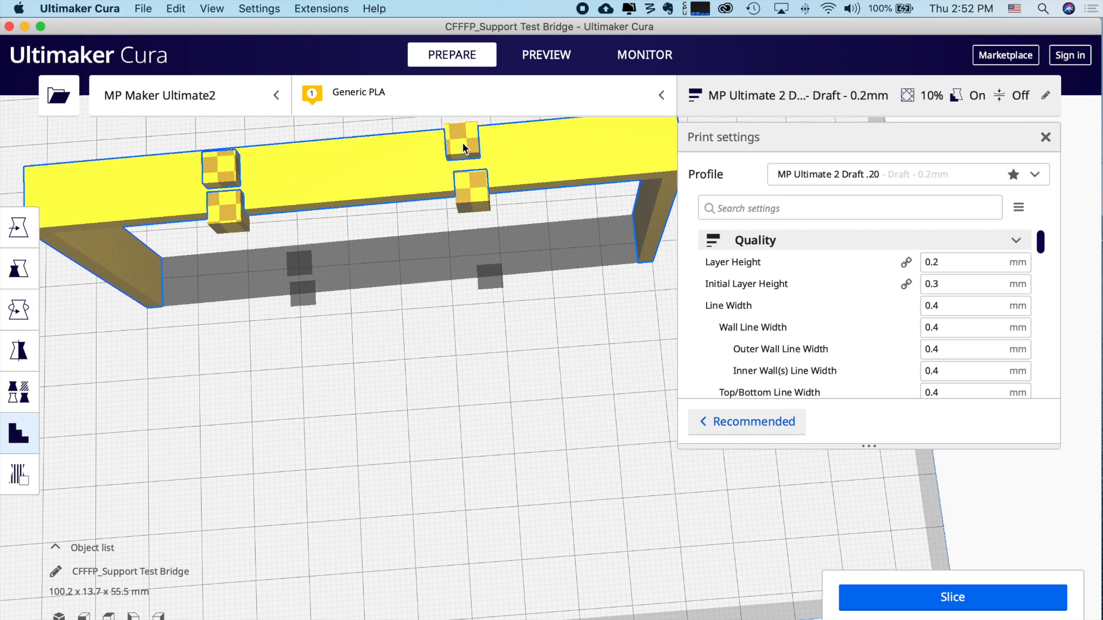
right_drag(427, 338, 417, 237)
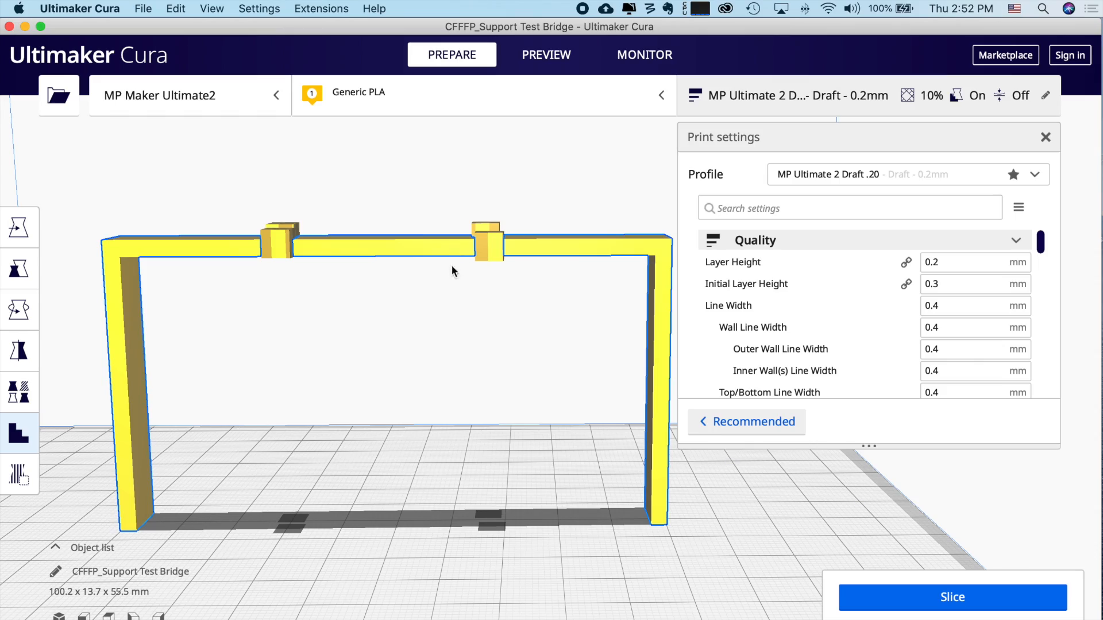
- Slice the bridge with its custom supports and inspect the layer preview
click(941, 598)
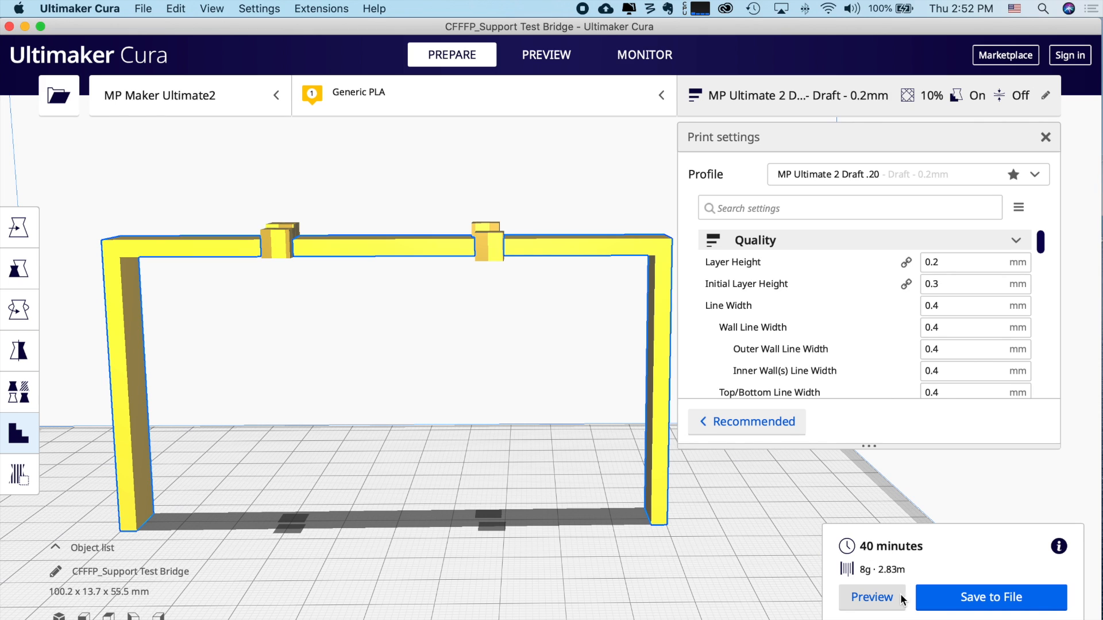
click(871, 597)
mouse_move(604, 426)
right_down()
mouse_move(605, 497)
mouse_move(608, 407)
mouse_move(608, 439)
mouse_move(606, 419)
right_up()
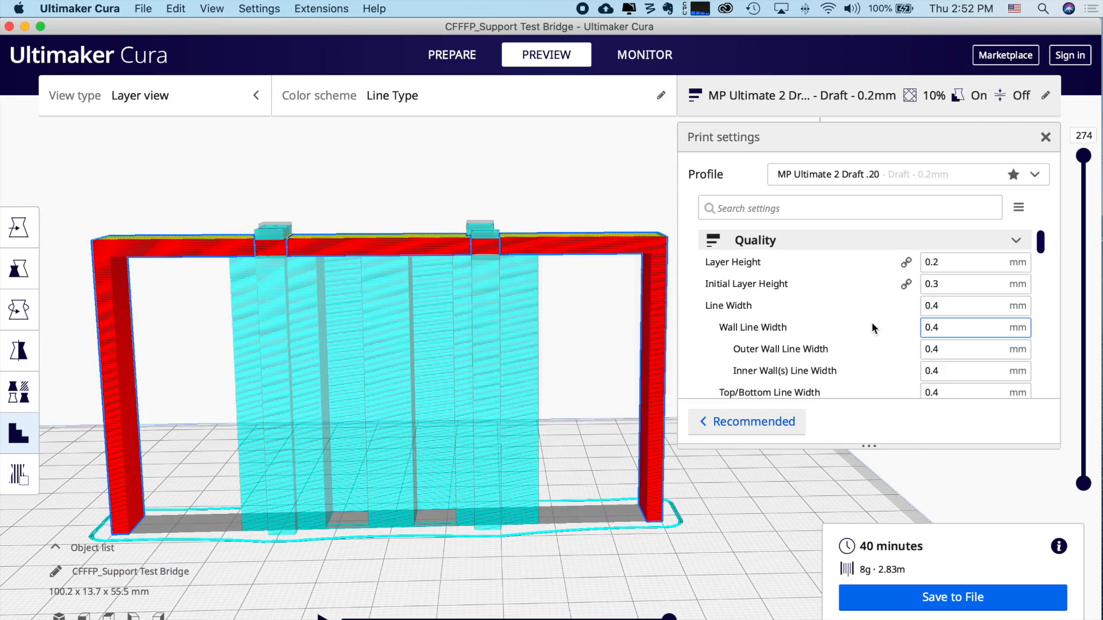
scroll(869, 322, down, 4)
scroll(867, 319, down, 6)
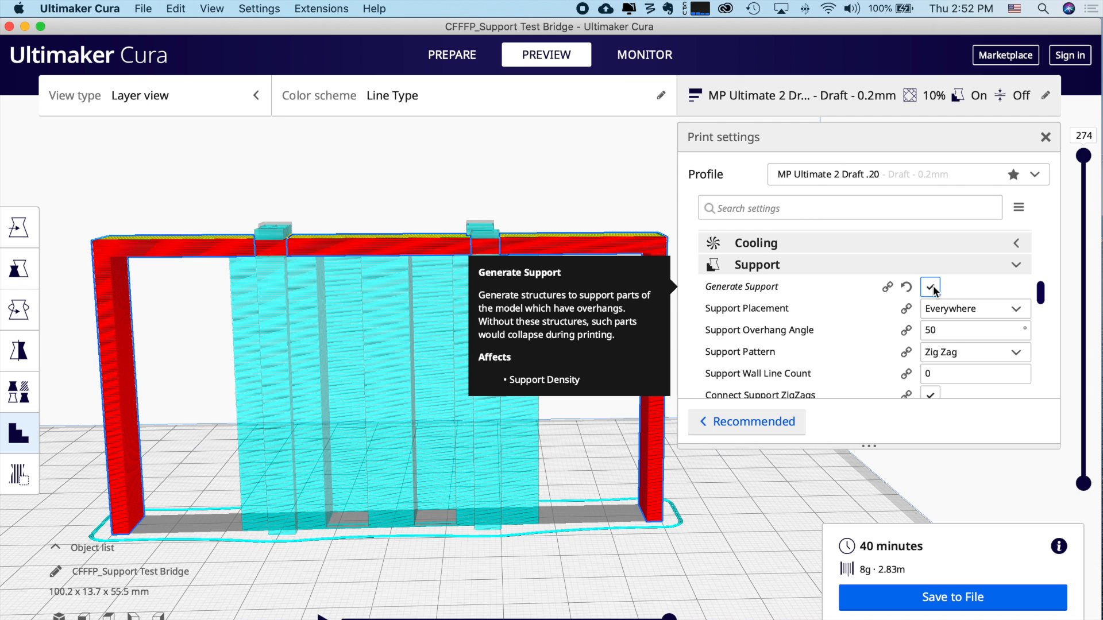
- Reset Support X/Y Distance to its 0.7 mm default
click(931, 288)
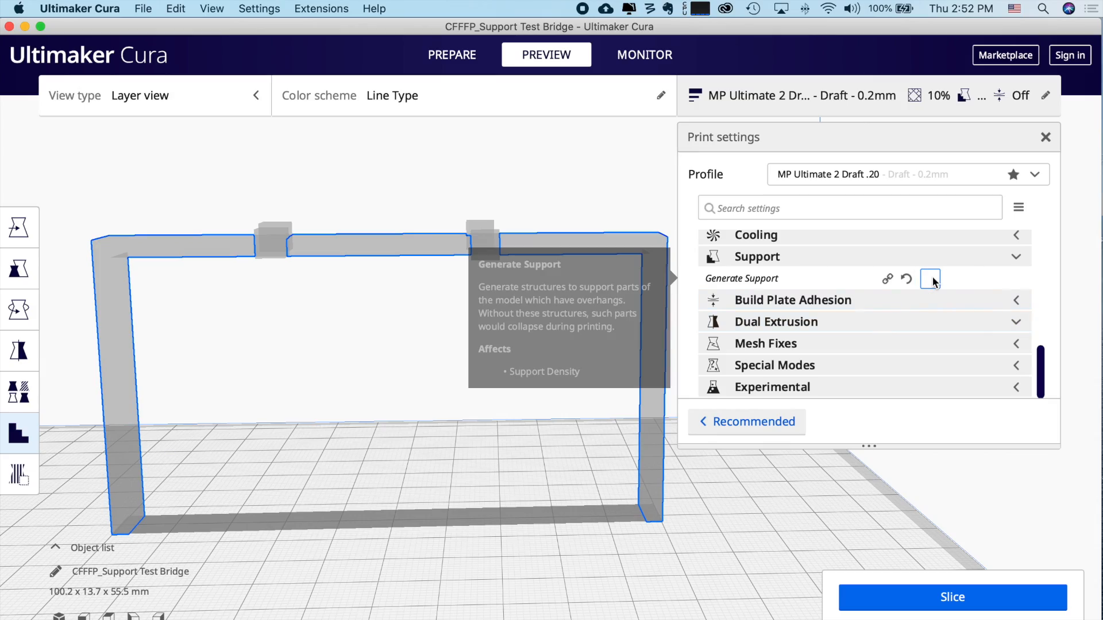
click(930, 279)
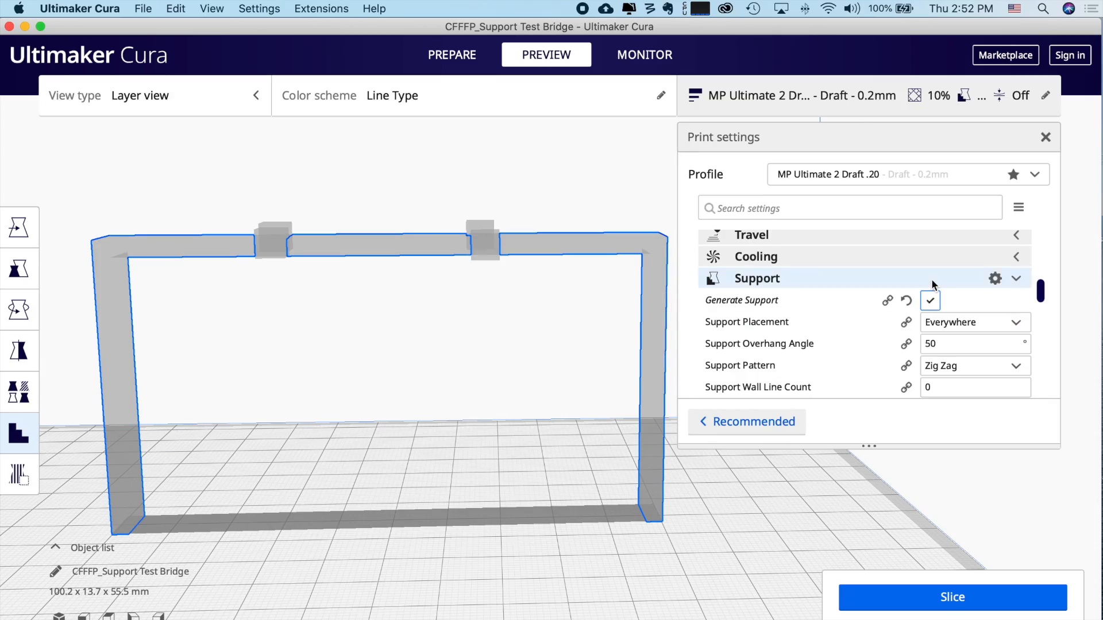
scroll(894, 373, down, 4)
scroll(895, 372, down, 10)
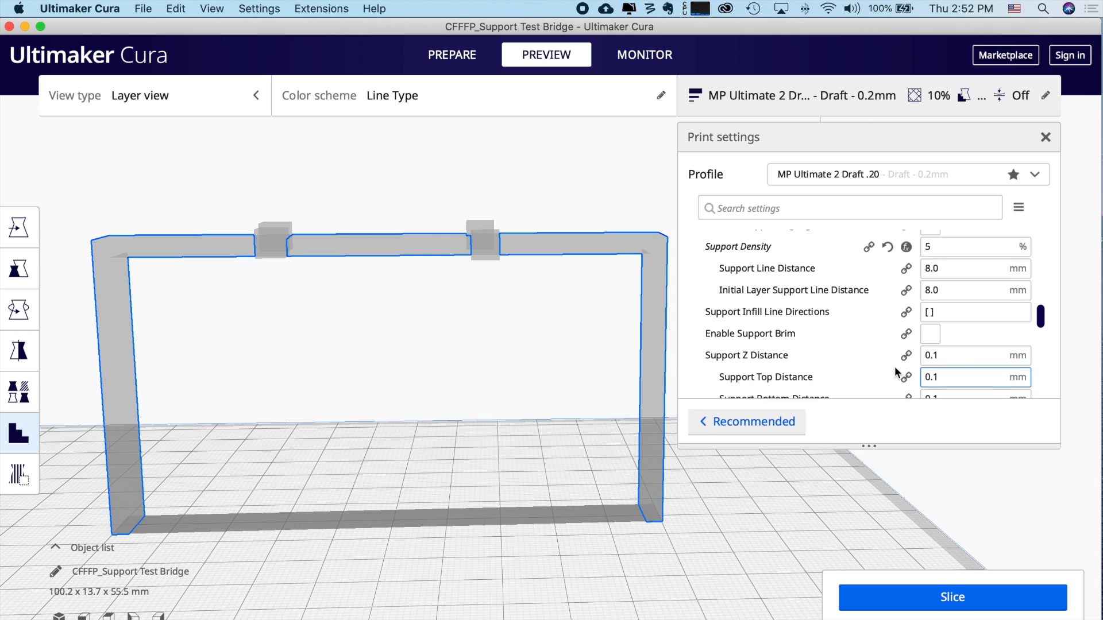
scroll(895, 372, up, 6)
scroll(896, 373, down, 1)
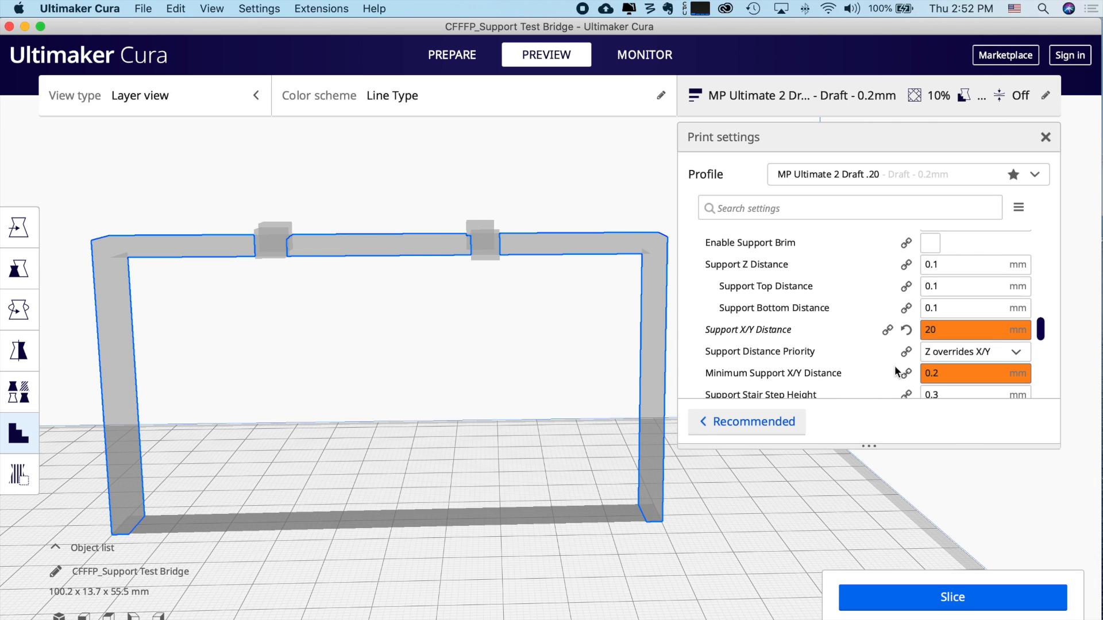
click(907, 330)
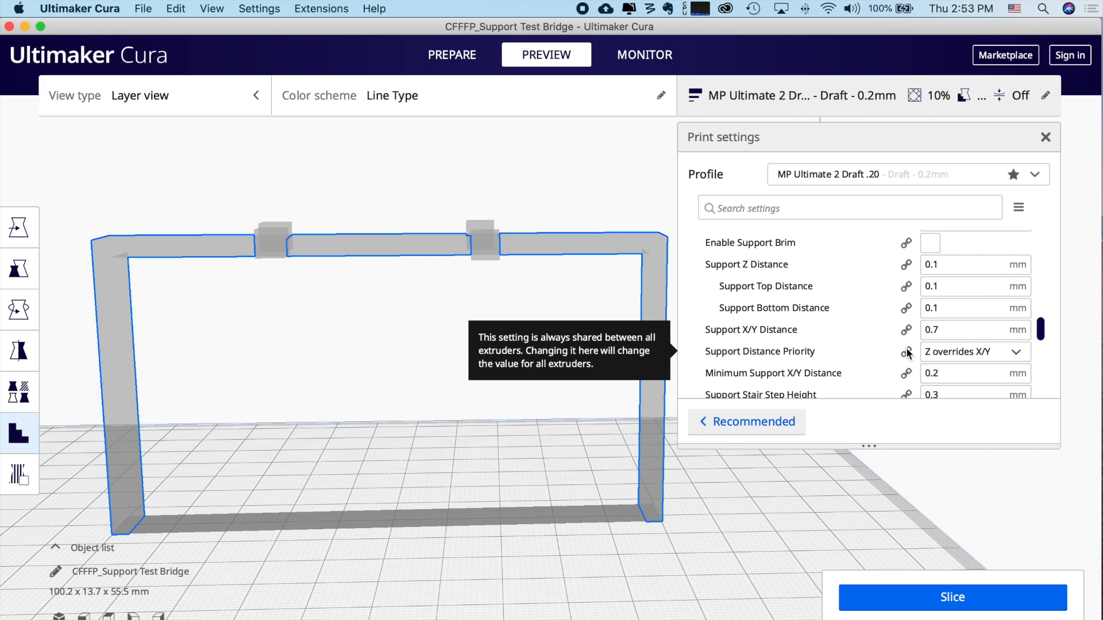
scroll(913, 356, up, 5)
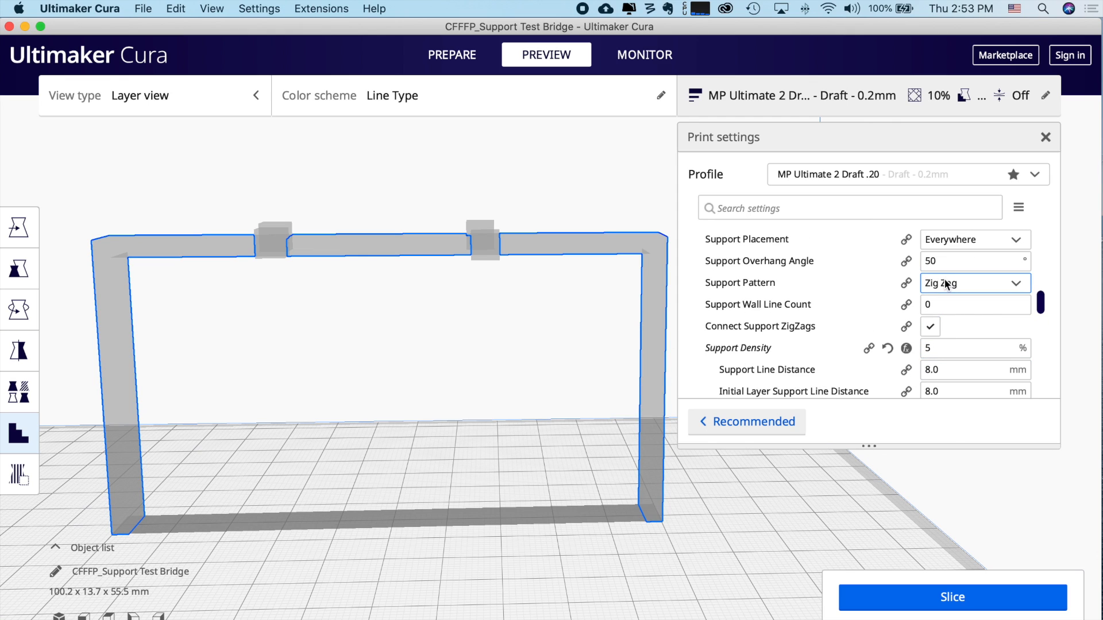
- Keep Zig Zag as the support pattern and turn off Generate Support
click(937, 283)
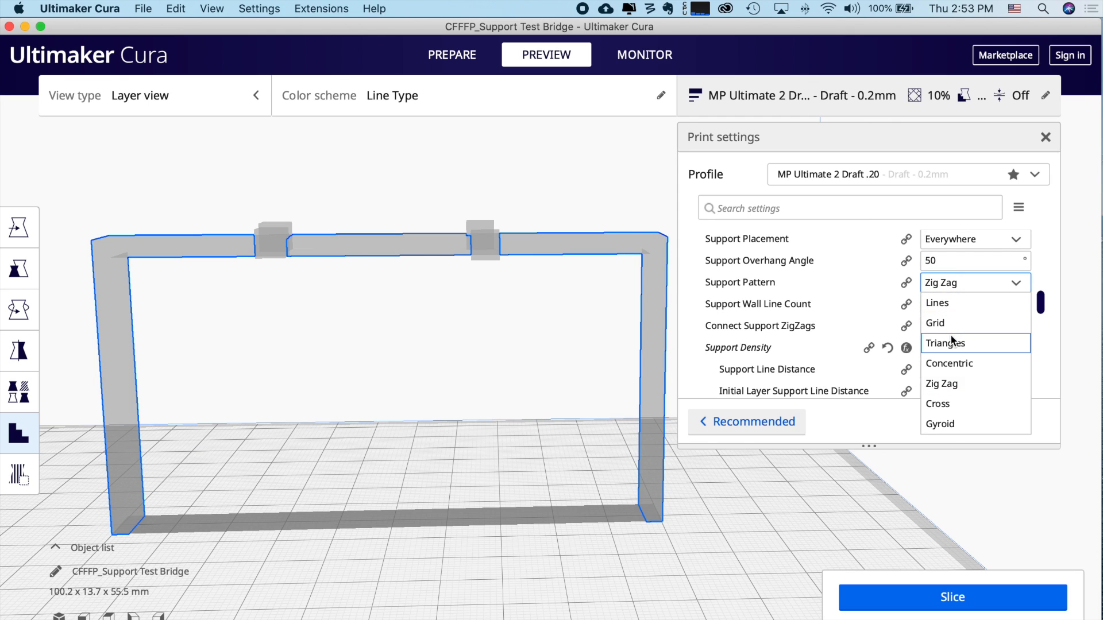
click(949, 382)
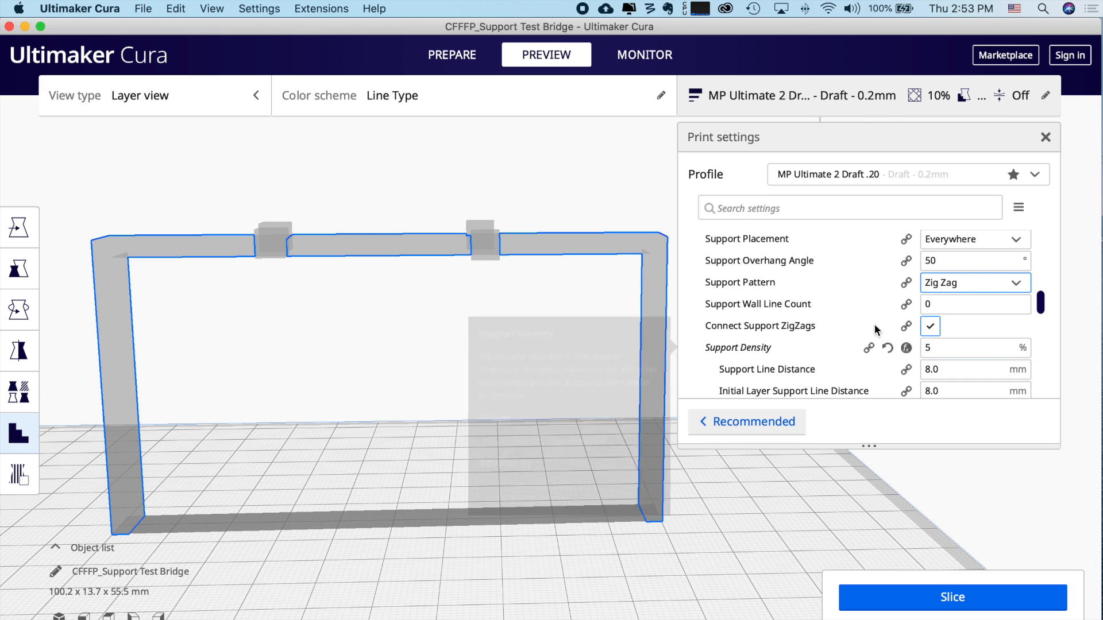
scroll(863, 325, down, 3)
scroll(863, 325, up, 3)
scroll(863, 325, up, 2)
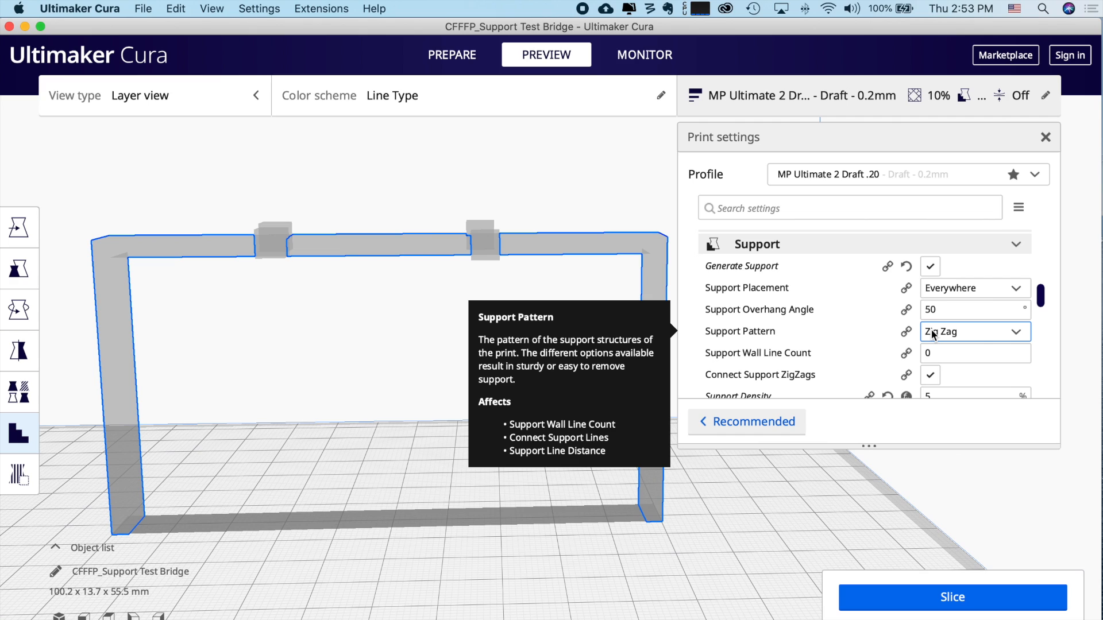
click(930, 272)
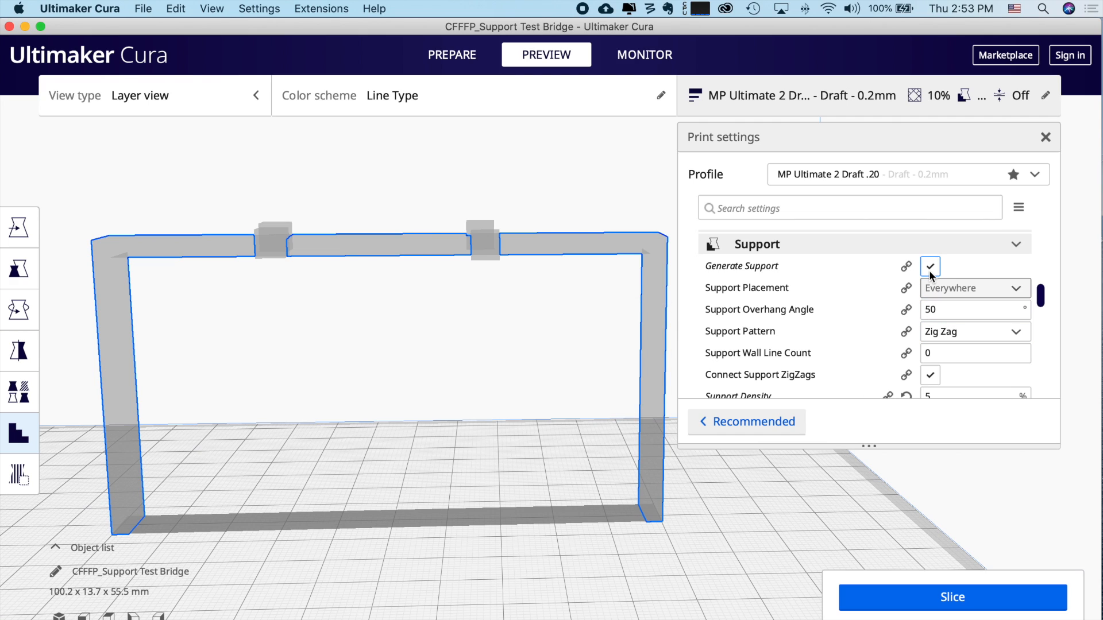
click(930, 273)
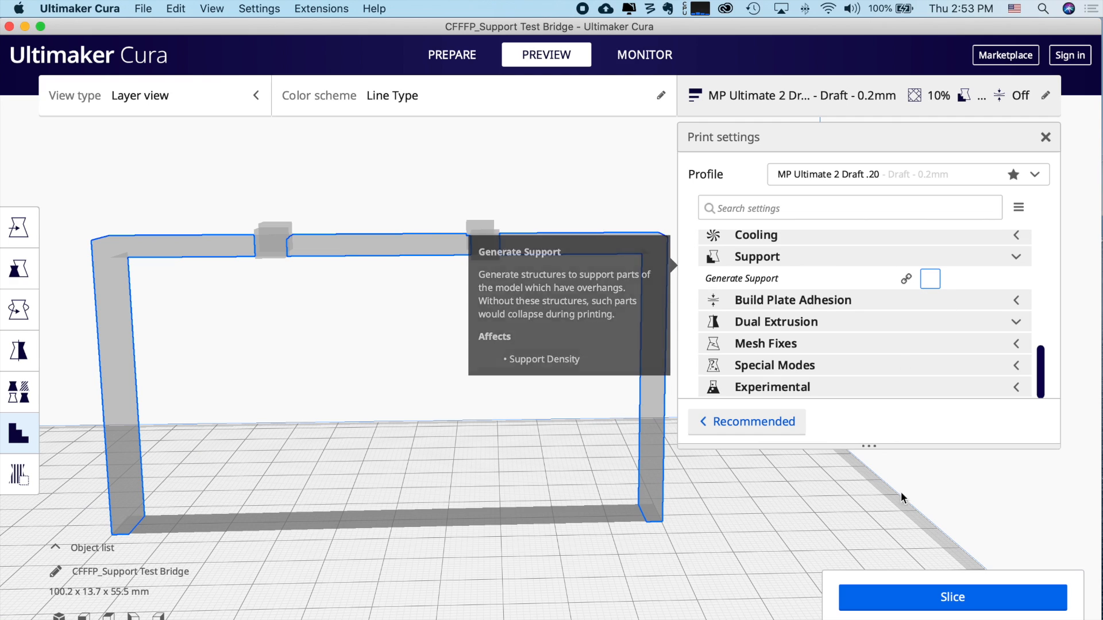
- Slice without generated support and inspect the two custom pillars (36 minutes, 6 g, 1.93 m) from several angles
click(927, 606)
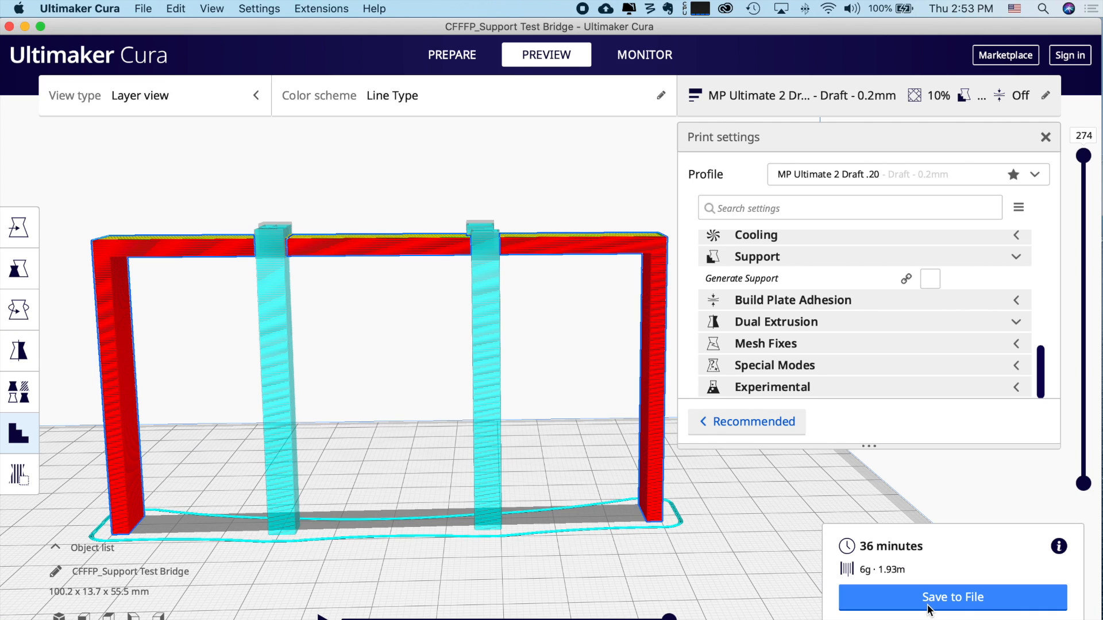
right_drag(595, 397, 647, 420)
right_click(647, 420)
click(589, 419)
click(476, 420)
mouse_move(436, 417)
right_down()
mouse_move(406, 416)
mouse_move(524, 416)
mouse_move(390, 416)
mouse_move(446, 413)
mouse_move(431, 413)
right_up()
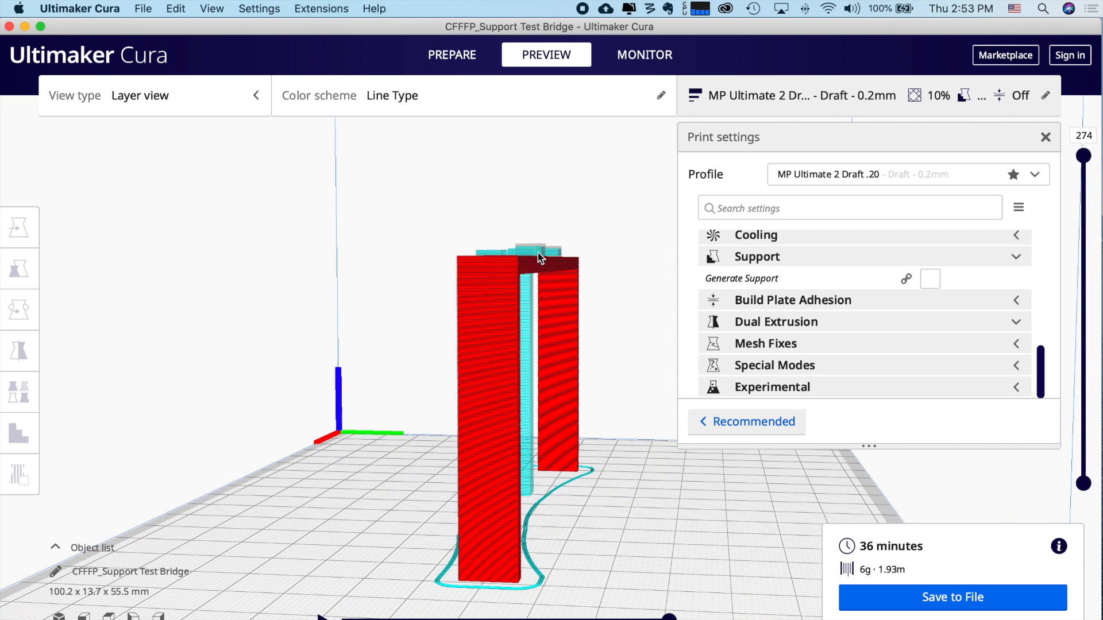
right_drag(385, 388, 559, 368)
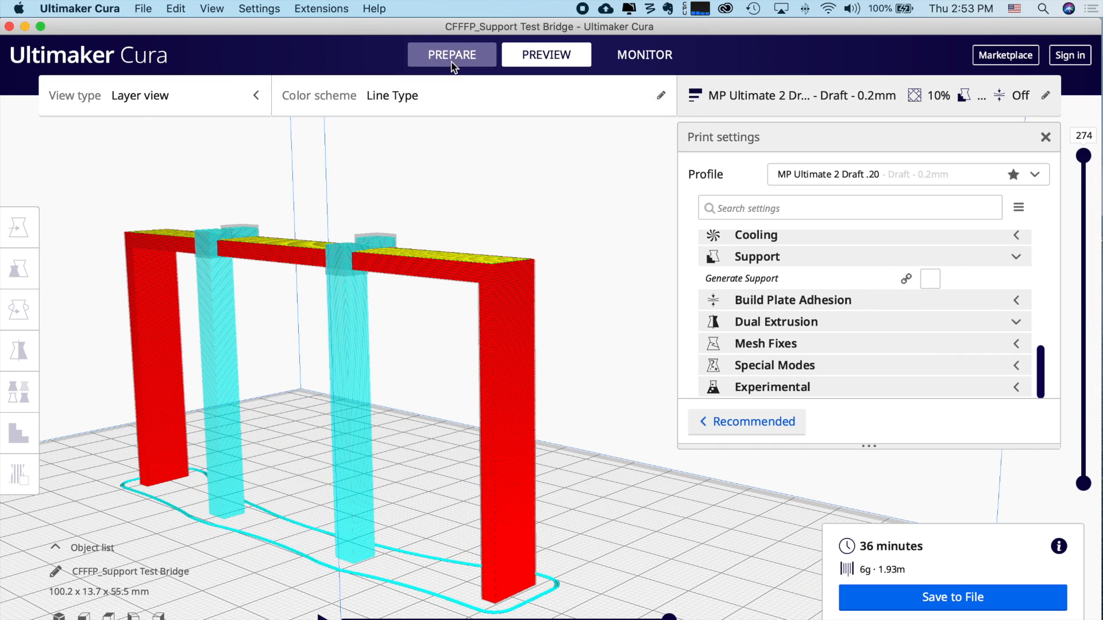
- Scale the small cube on top of the bridge to 120% and lower it onto the bridge
click(468, 66)
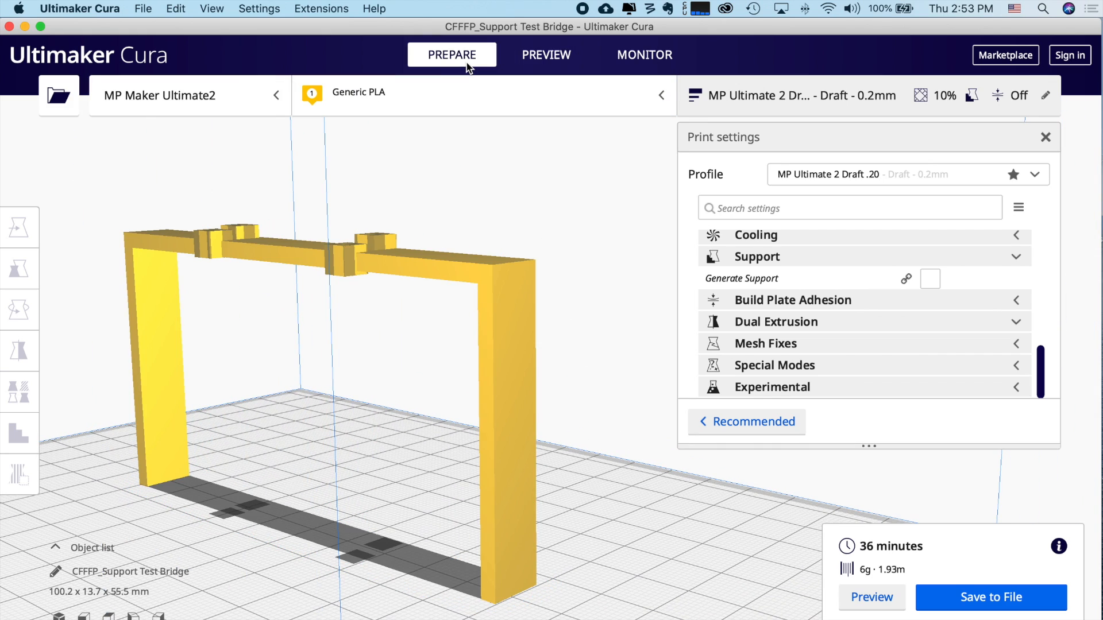
click(386, 241)
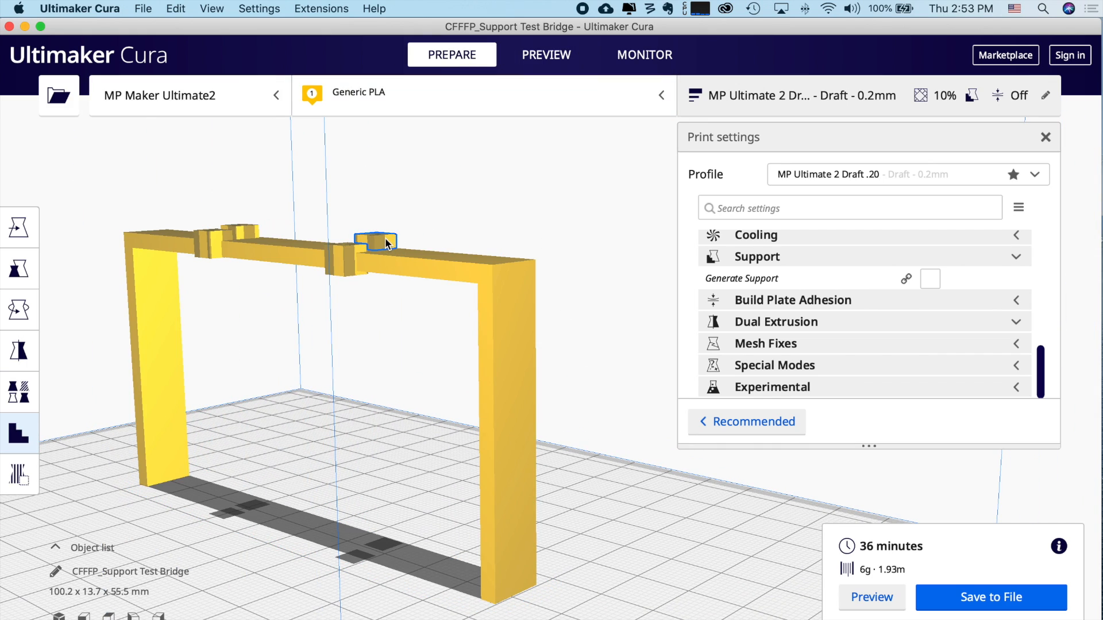
click(18, 272)
double_click(207, 267)
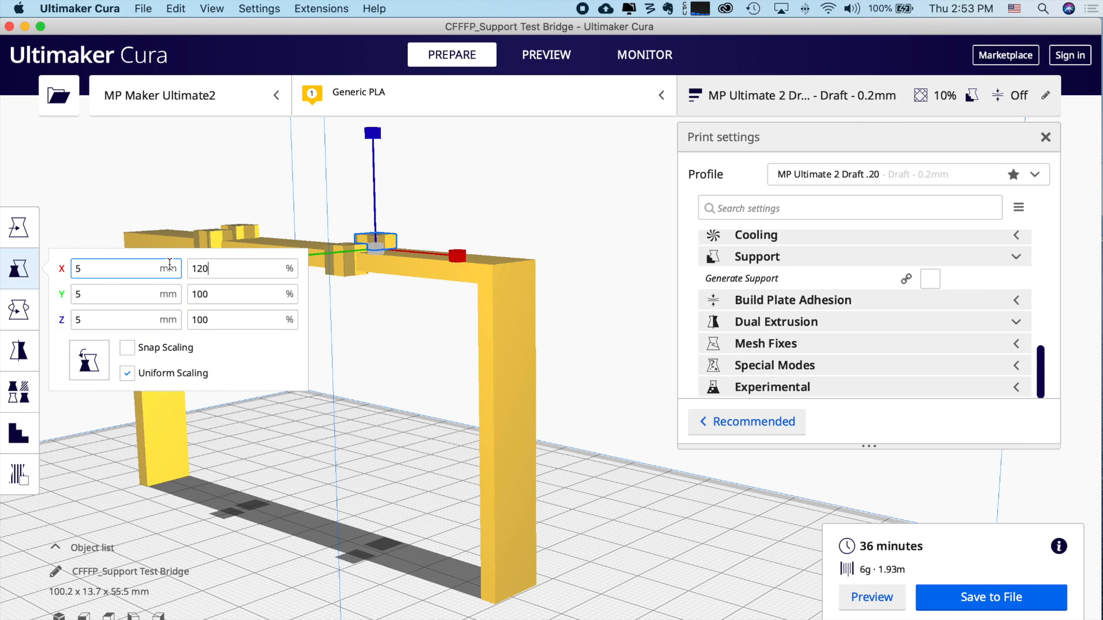
text(120)
key(Return)
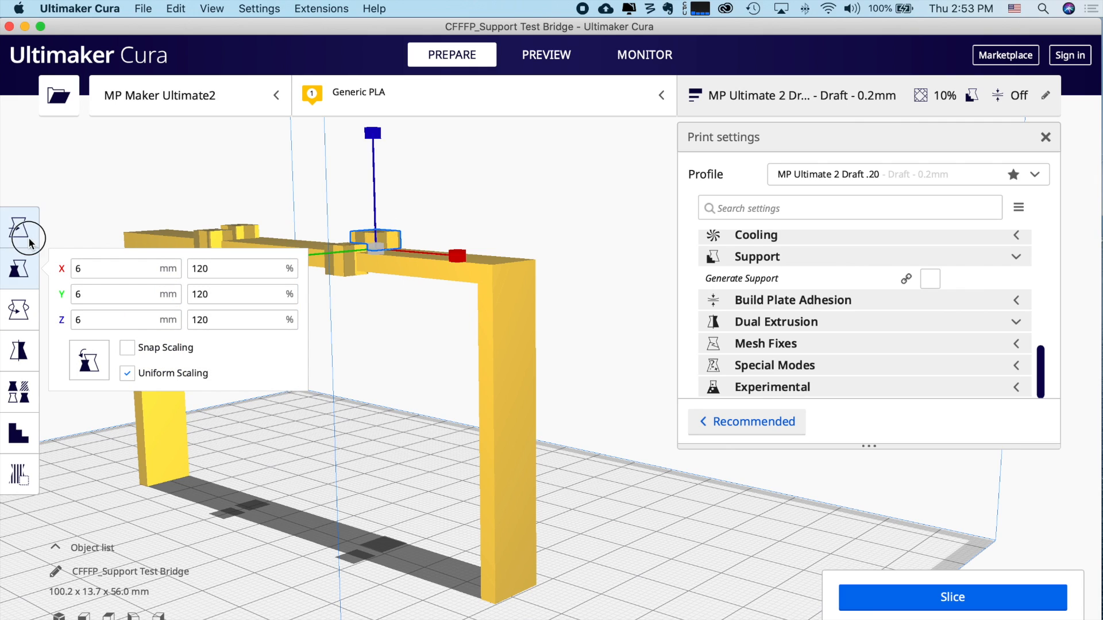
click(22, 228)
drag(373, 128, 372, 136)
click(352, 343)
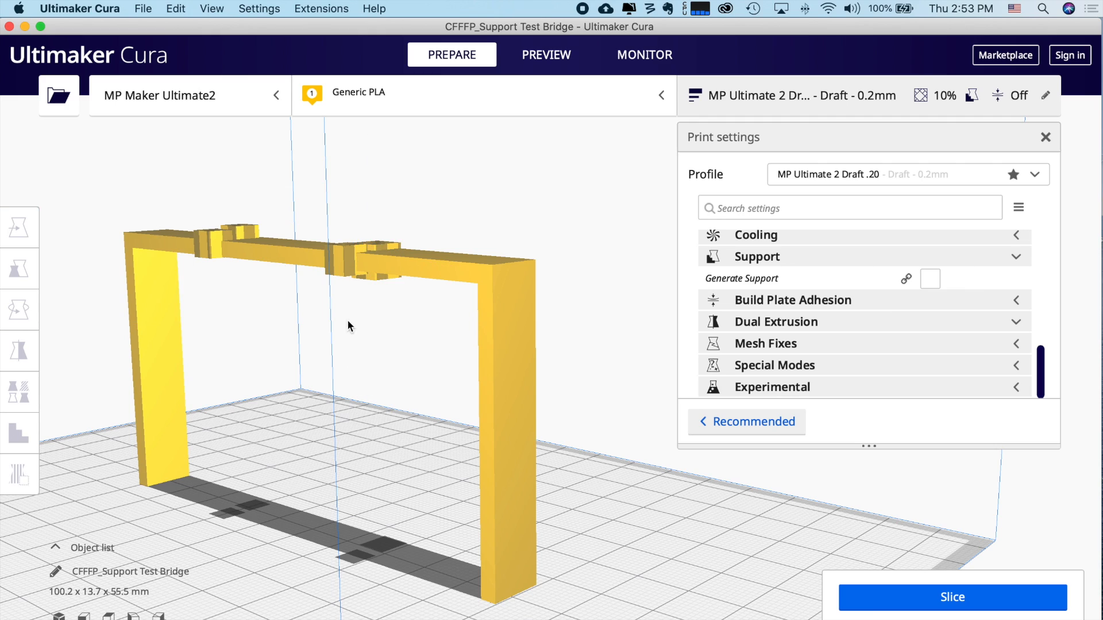
- Scale the cube near the middle of the bridge uniformly to 120%
click(351, 253)
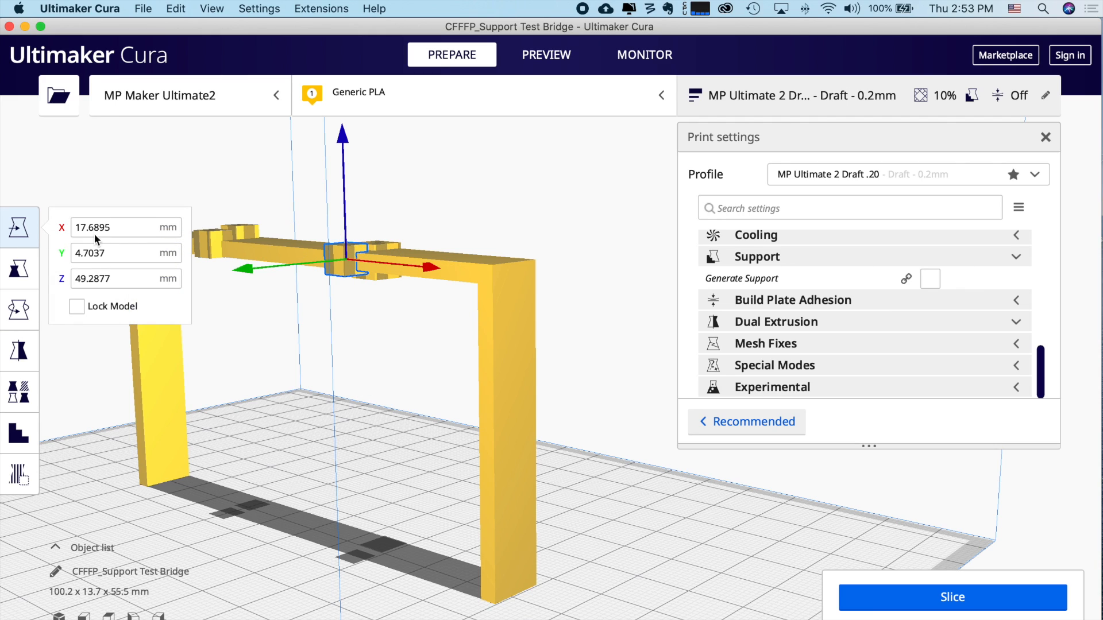
click(19, 269)
click(229, 273)
double_click(229, 273)
text(120)
key(Return)
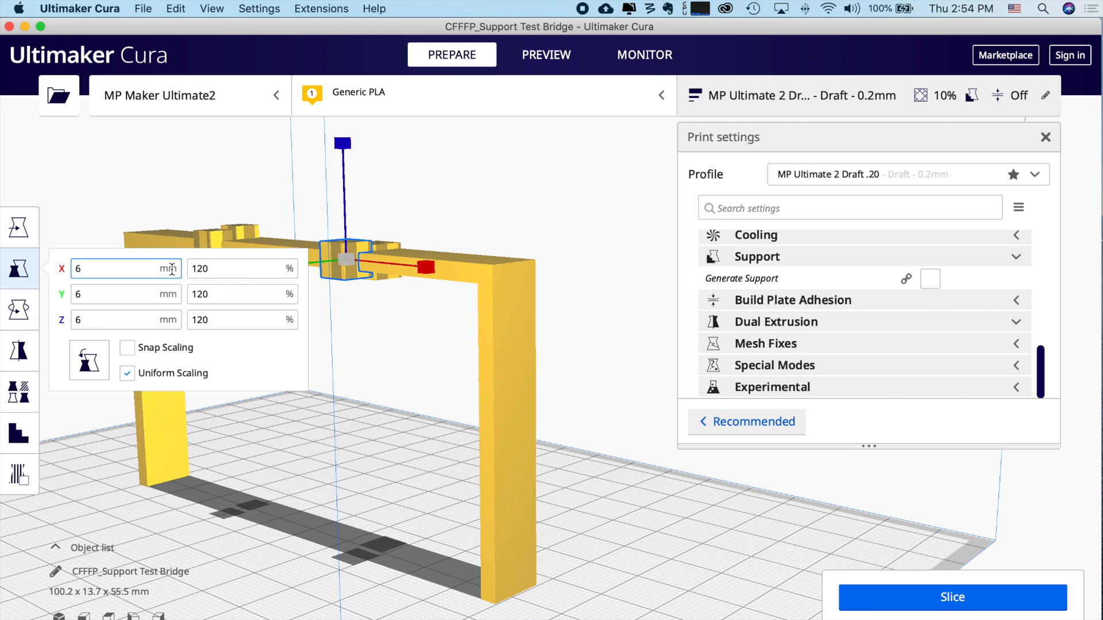
click(257, 362)
- Scale the two small cubes on the bridge's left side to 120%
click(244, 225)
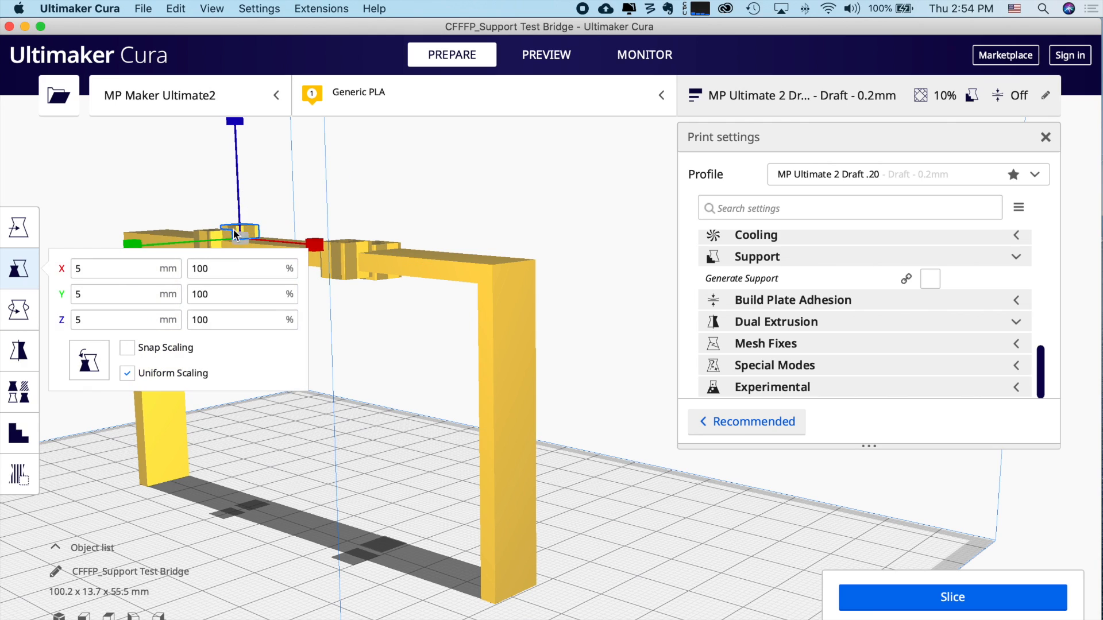
drag(223, 269, 169, 269)
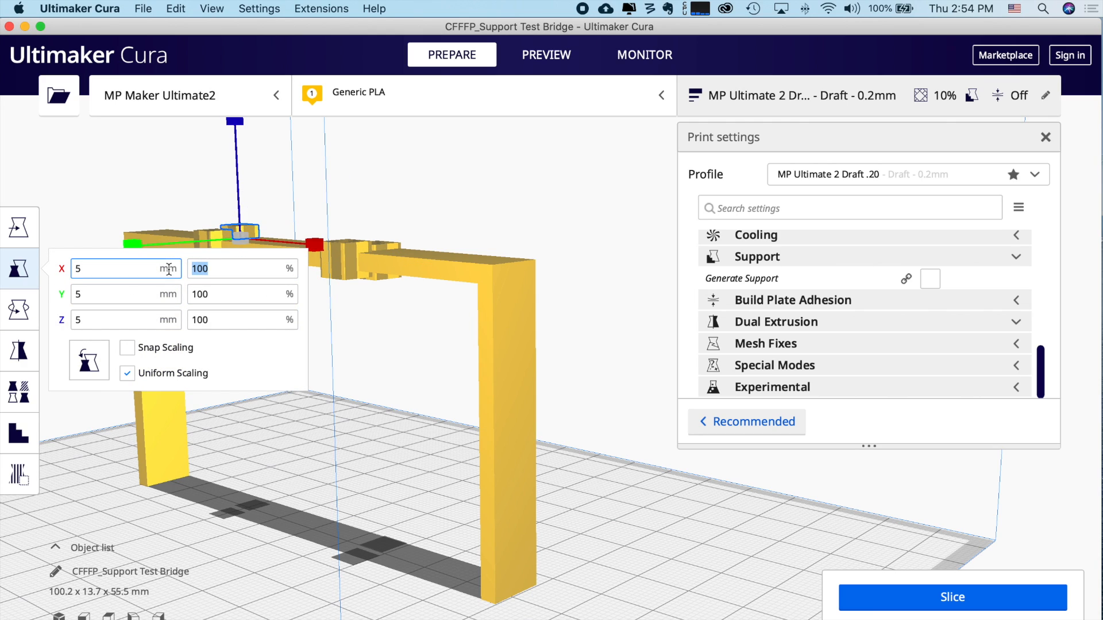
text(120)
key(Return)
click(214, 337)
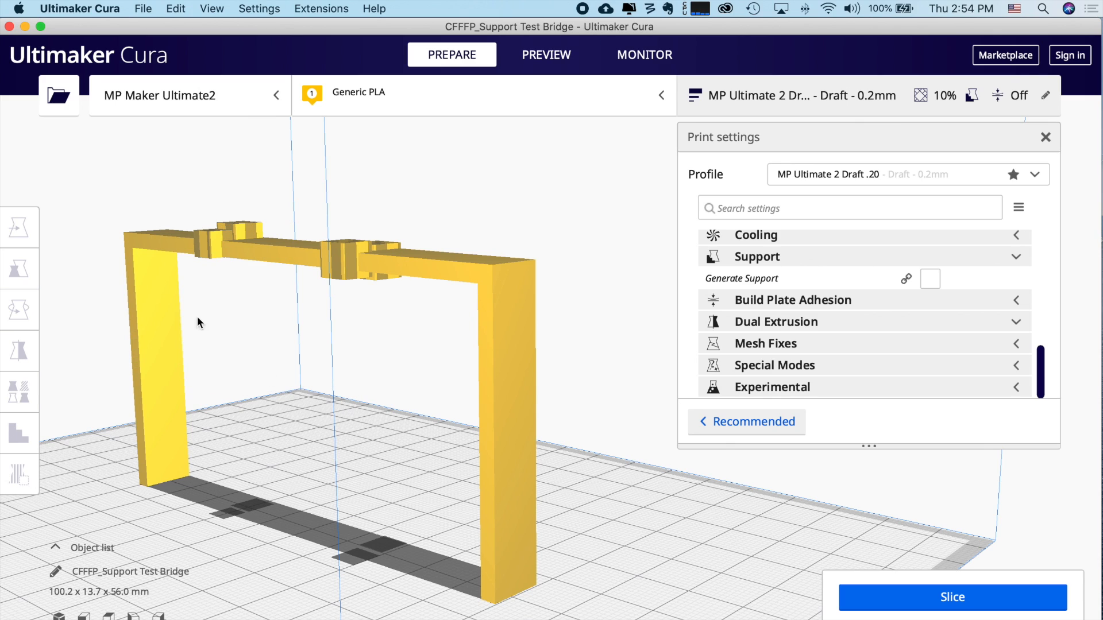
click(210, 248)
drag(238, 271, 143, 263)
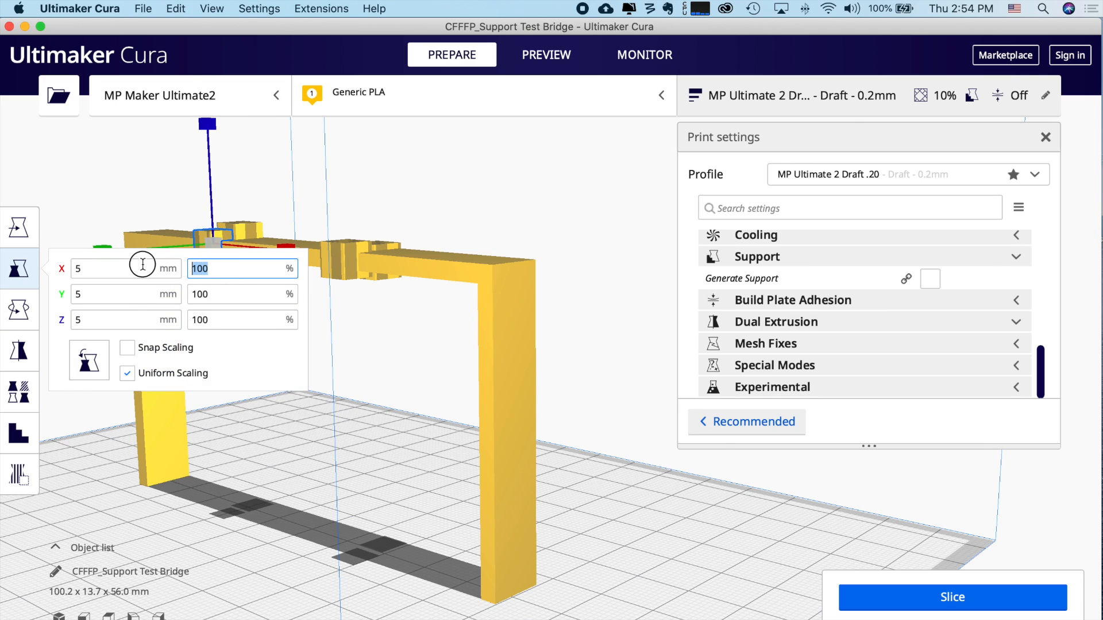
text(120)
key(Return)
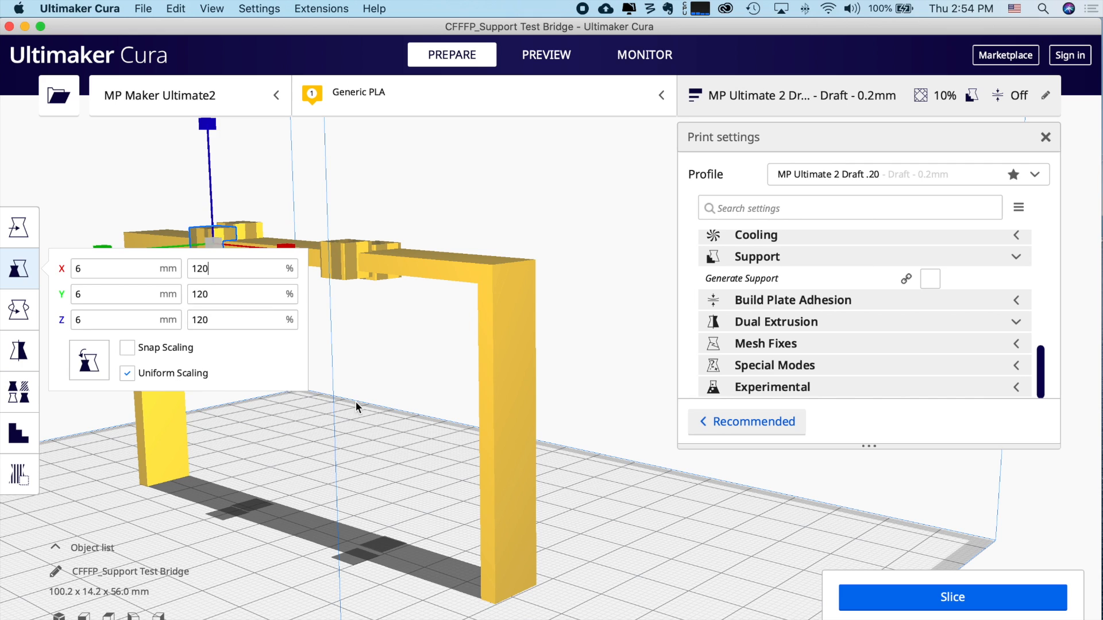
click(357, 400)
- Slice the model and preview the layers: 38 minutes, 7 g, 2.34 m of filament
right_drag(359, 397, 410, 385)
right_drag(316, 411, 446, 387)
click(952, 597)
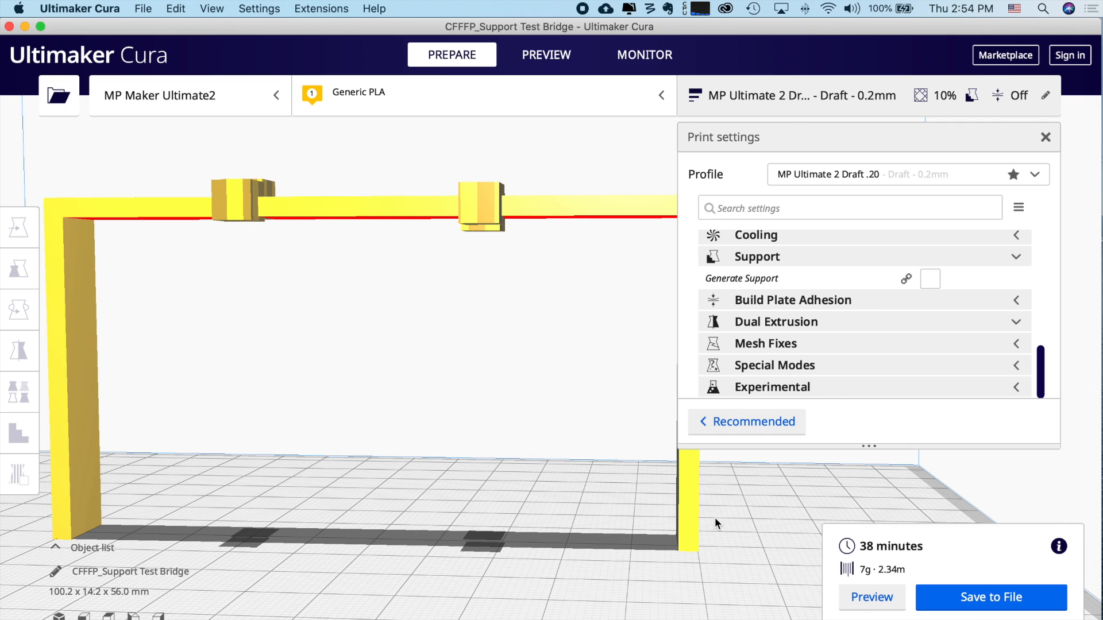
click(867, 598)
right_drag(526, 388, 570, 389)
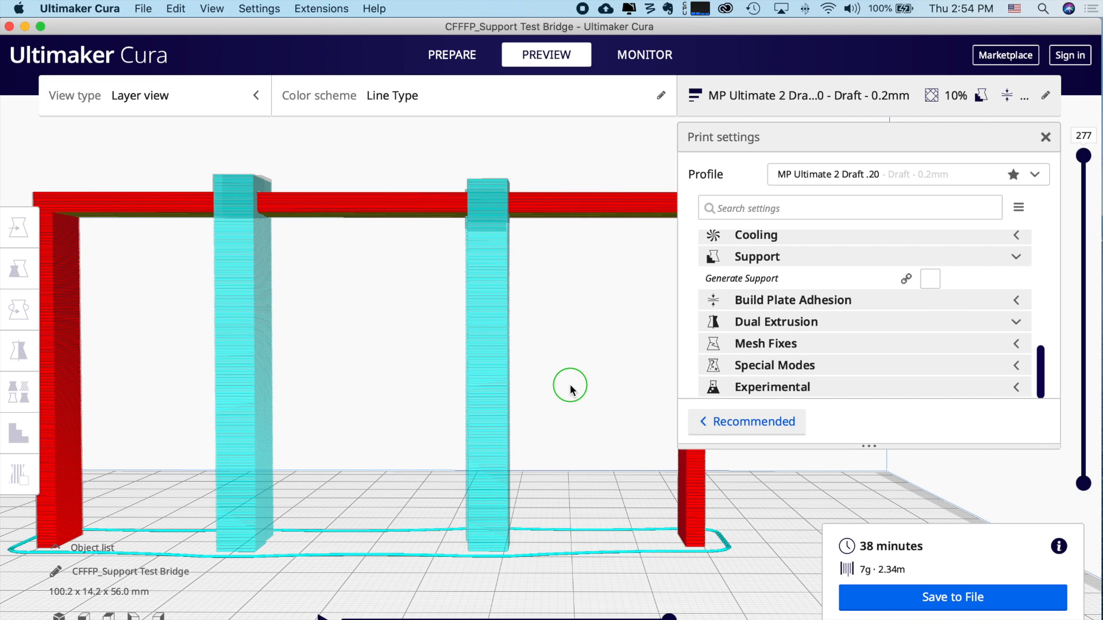